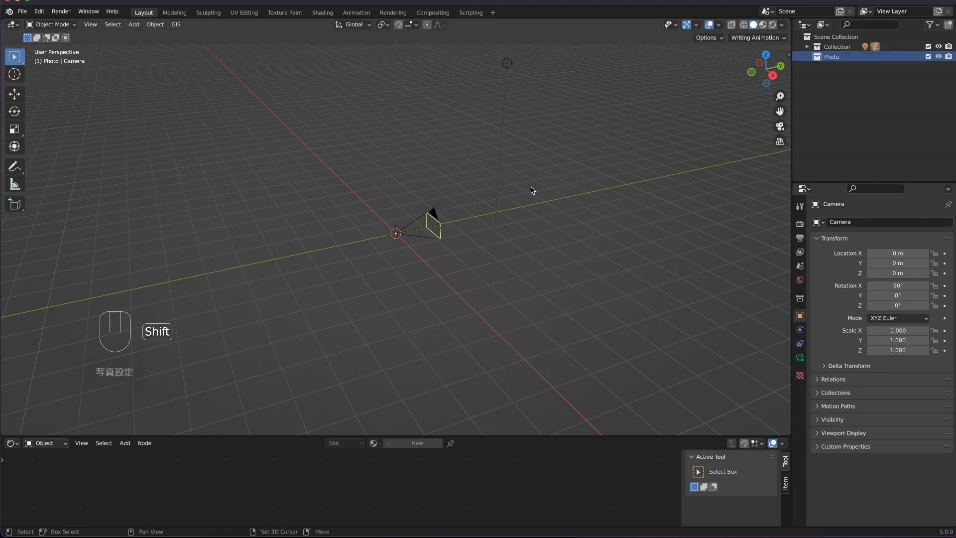
# - Add a mesh plane and move it along Y to about 2.68 m, in front of the camera
pyautogui.hotkey('shift', 'a')
pyautogui.moveTo(531, 188)
pyautogui.click(572, 187)
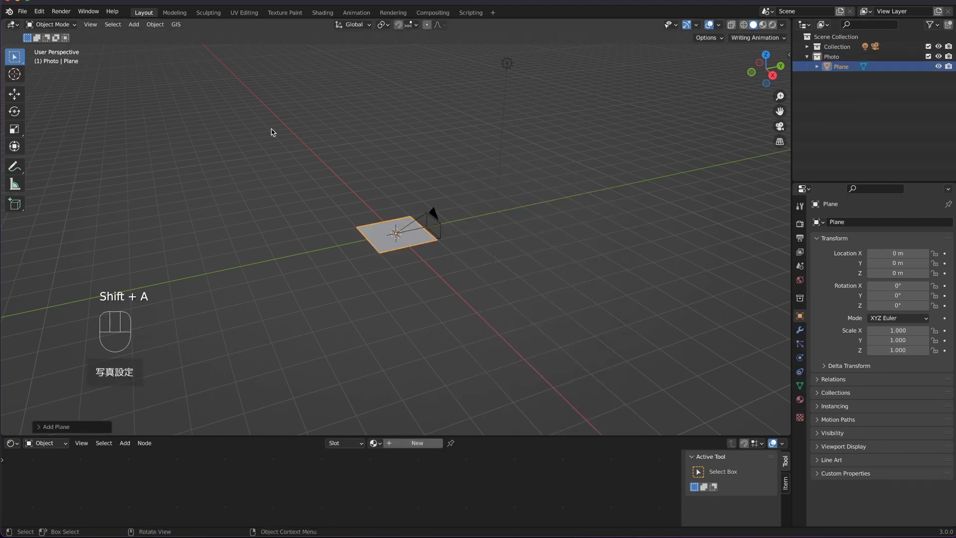
pyautogui.click(14, 94)
pyautogui.moveTo(420, 225); pyautogui.dragTo(482, 226)
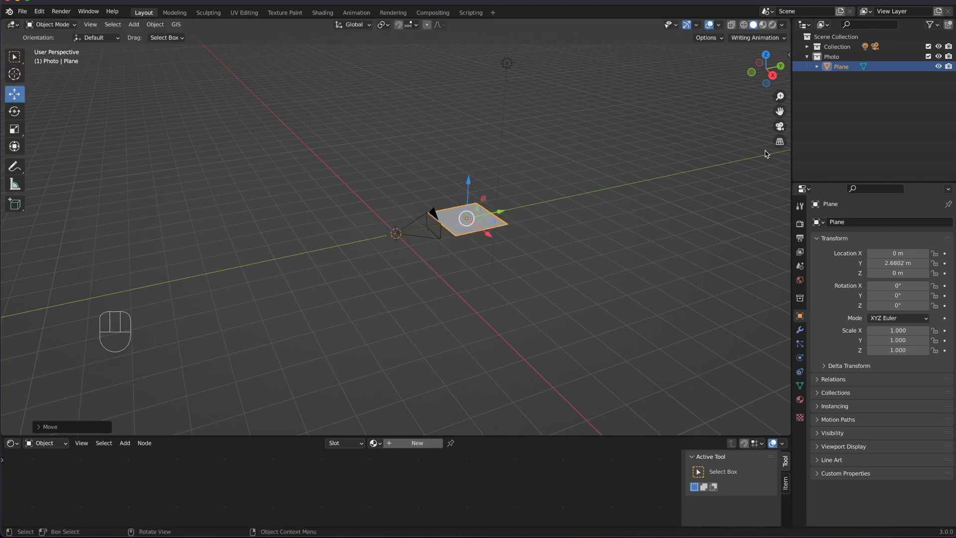
# - Rename the plane as Photo and set its X rotation to 90°
pyautogui.doubleClick(841, 66)
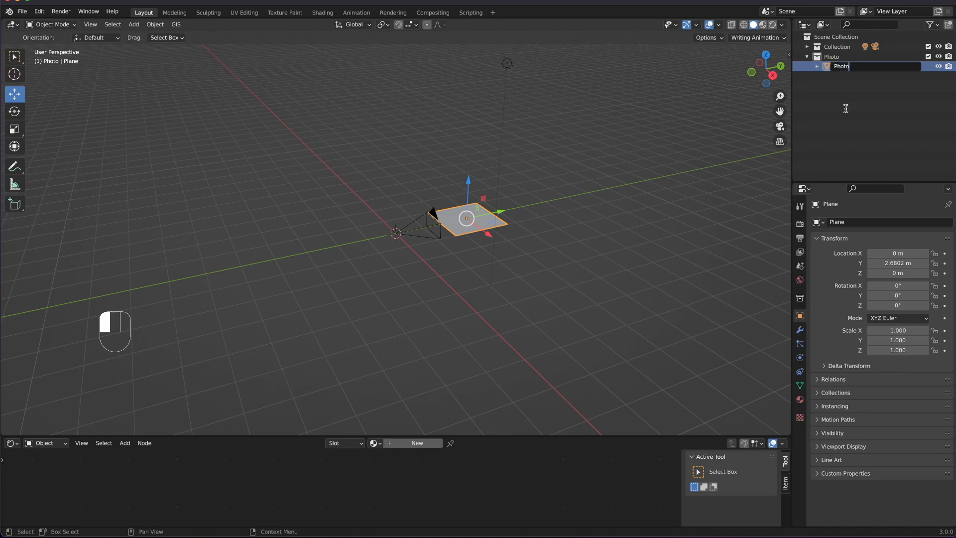
pyautogui.click(861, 135)
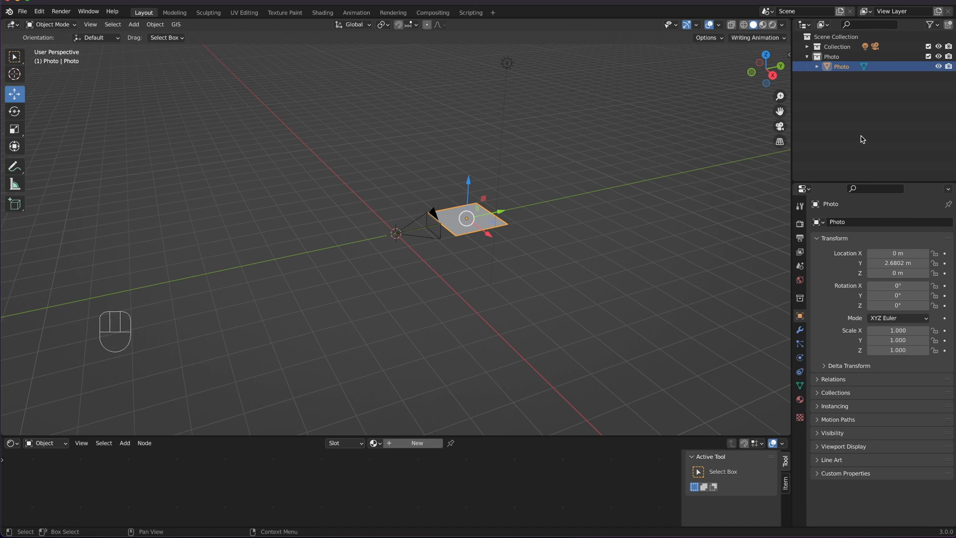
pyautogui.click(908, 284)
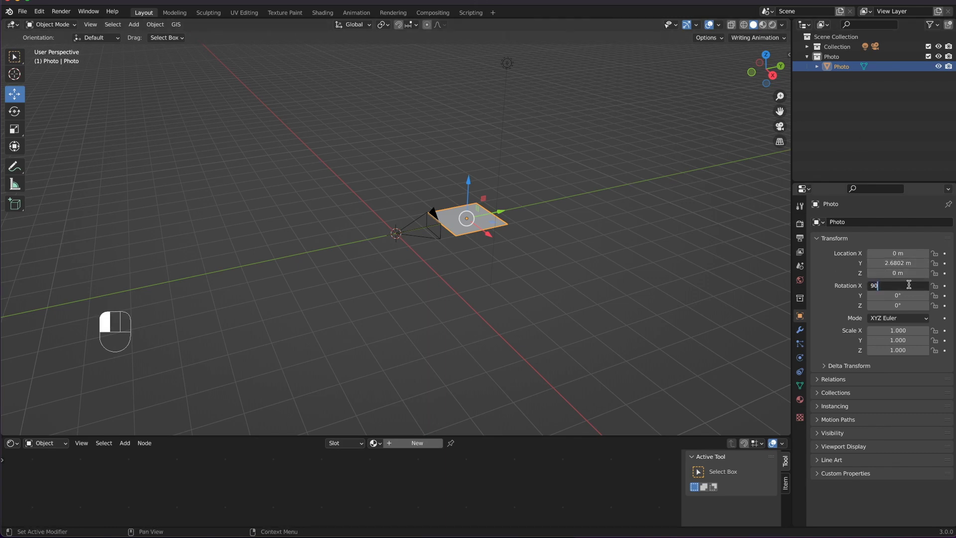
pyautogui.write('90')
pyautogui.press('Return')
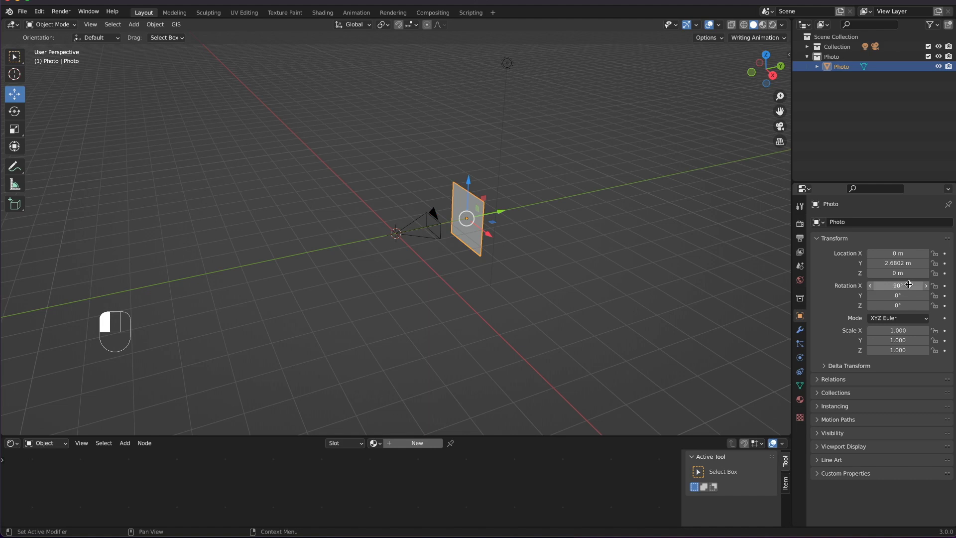
# - In camera view, scale the Photo plane down to about 0.06 and move it to the upper-left corner of the frame
pyautogui.click(780, 128)
pyautogui.press('s')
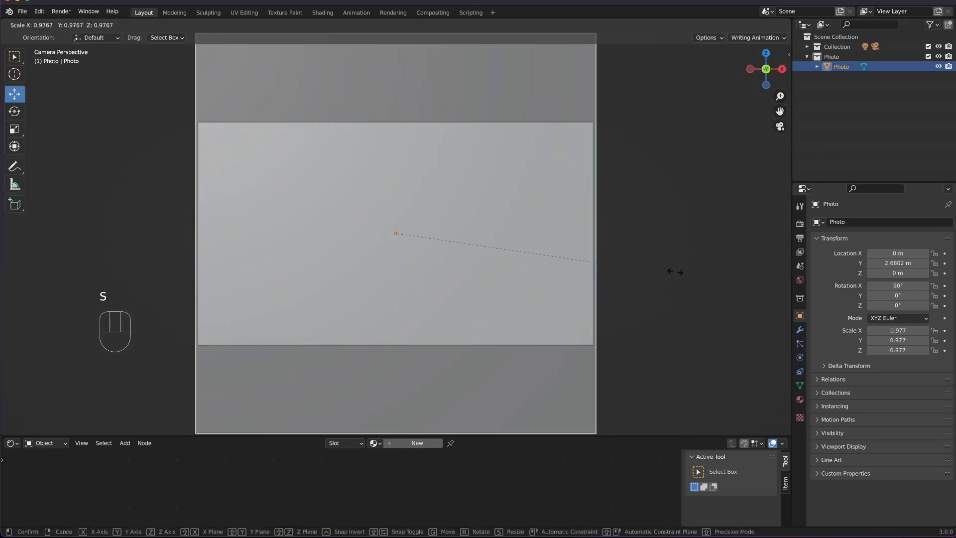
pyautogui.click(408, 230)
pyautogui.moveTo(440, 235); pyautogui.dragTo(252, 231)
pyautogui.moveTo(211, 199); pyautogui.dragTo(211, 97)
# - Set the camera's viewport passepartout opacity to 1.000
pyautogui.click(807, 47)
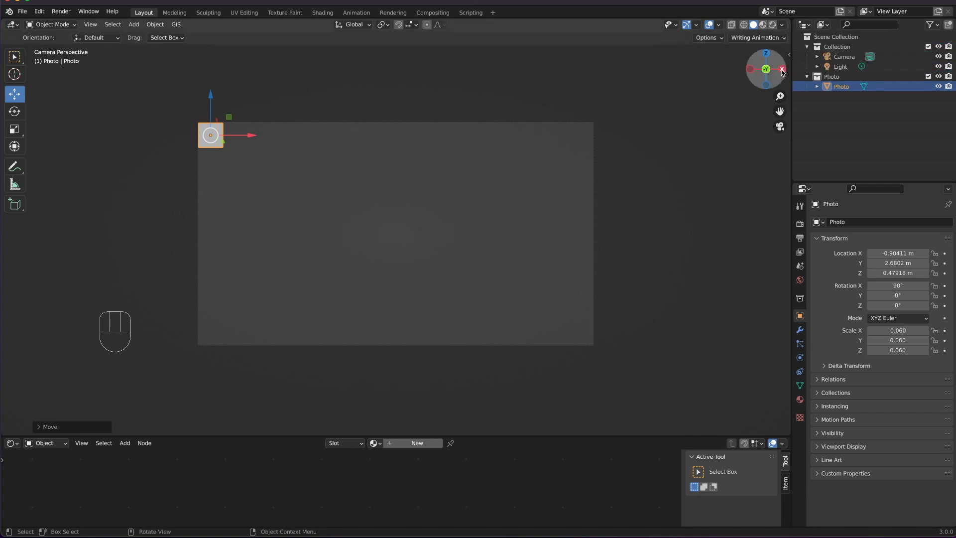
pyautogui.click(845, 57)
pyautogui.click(799, 357)
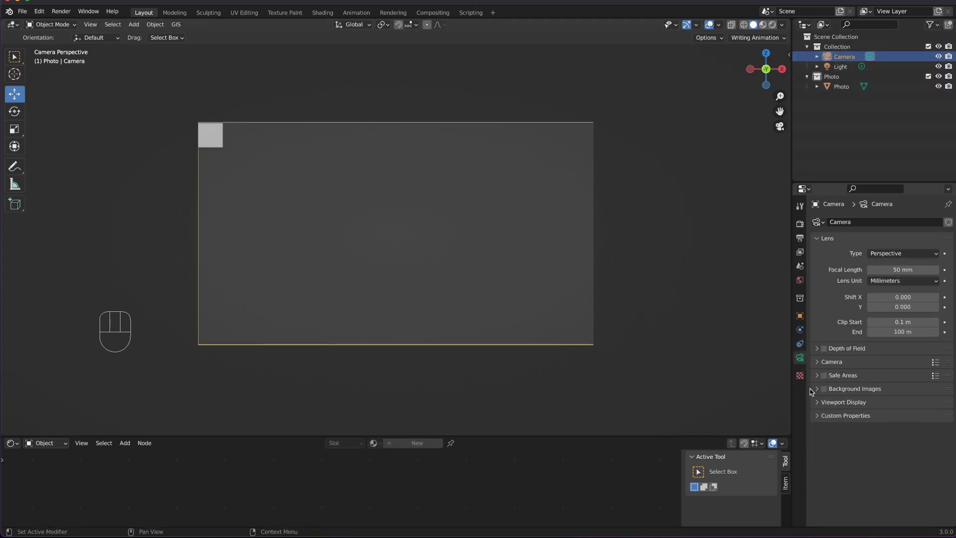
pyautogui.click(817, 402)
pyautogui.moveTo(907, 476); pyautogui.dragTo(940, 476)
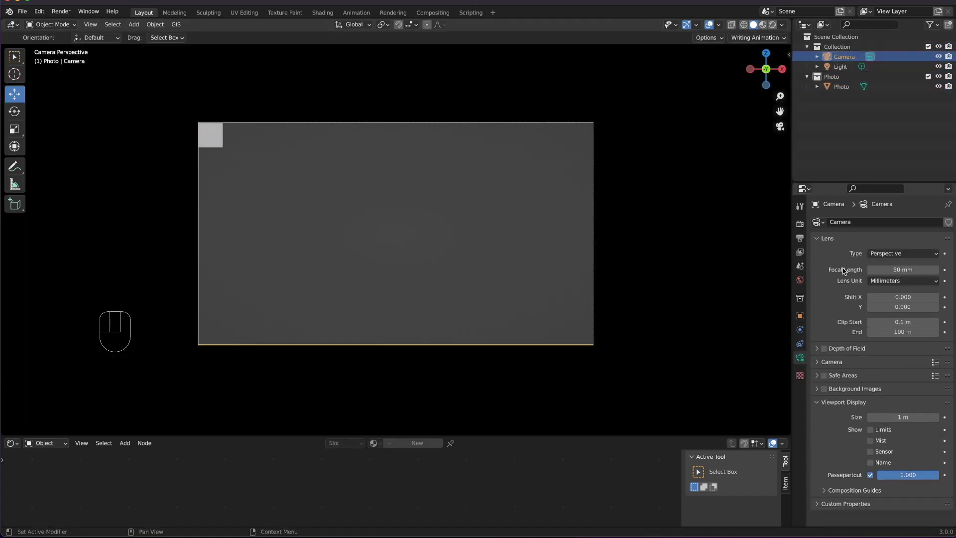
# - Nudge the Photo plane vertically to align it with the upper-left corner of the camera frame
pyautogui.moveTo(779, 96); pyautogui.dragTo(940, 229)
pyautogui.click(229, 175)
pyautogui.moveTo(222, 157); pyautogui.dragTo(222, 154)
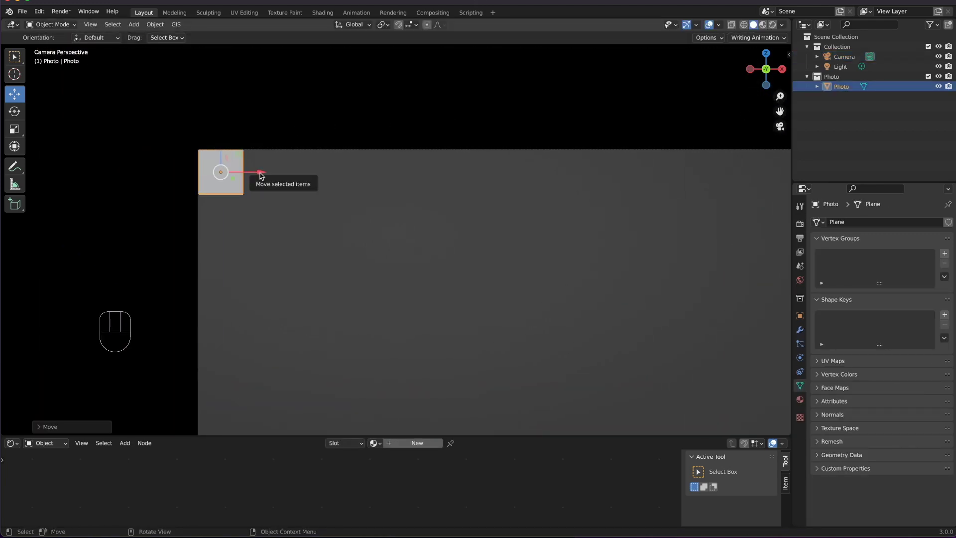
# - Enlarge the shader editor and create a new material for the Photo plane
pyautogui.moveTo(481, 436); pyautogui.dragTo(478, 372)
pyautogui.click(427, 380)
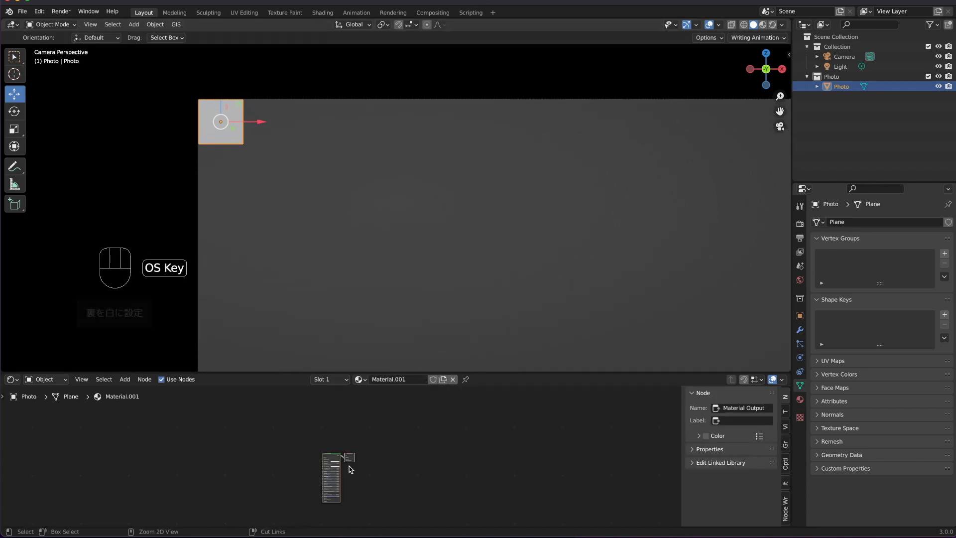
pyautogui.scroll(8, 350, 468)
pyautogui.hscroll(-5, 349, 469)
pyautogui.scroll(-3, 349, 469)
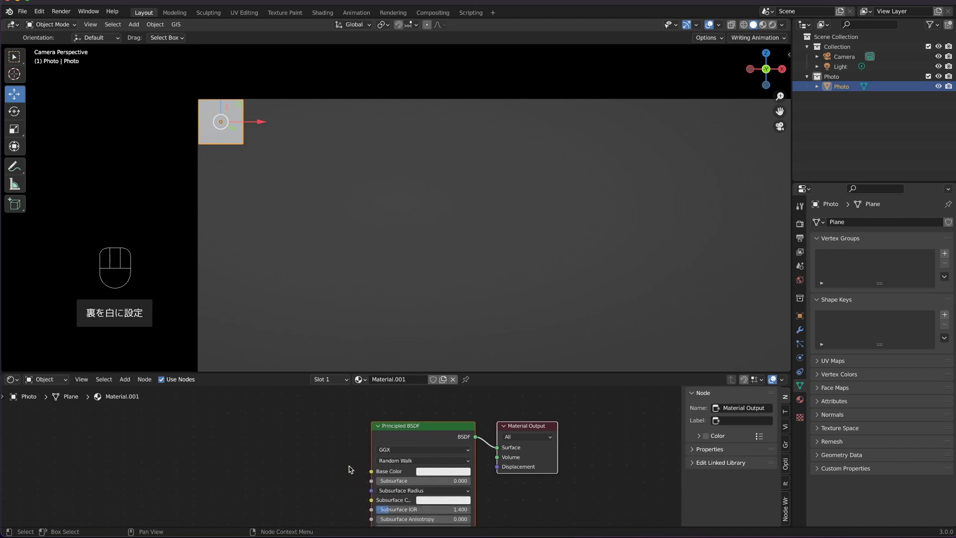
# - Add a Geometry node and a MixRGB node before the Principled BSDF in the Photo material
pyautogui.click(125, 378)
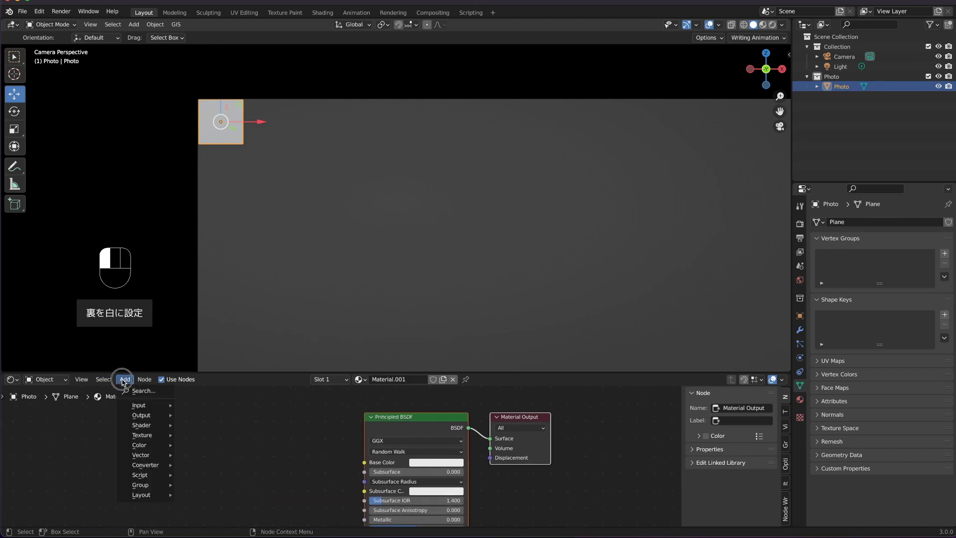
pyautogui.moveTo(142, 405)
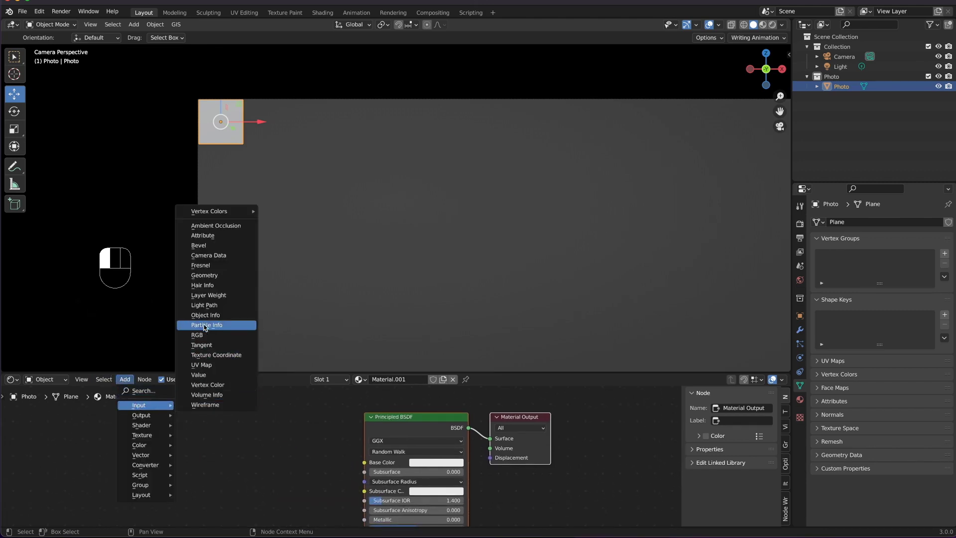
pyautogui.click(209, 275)
pyautogui.click(188, 408)
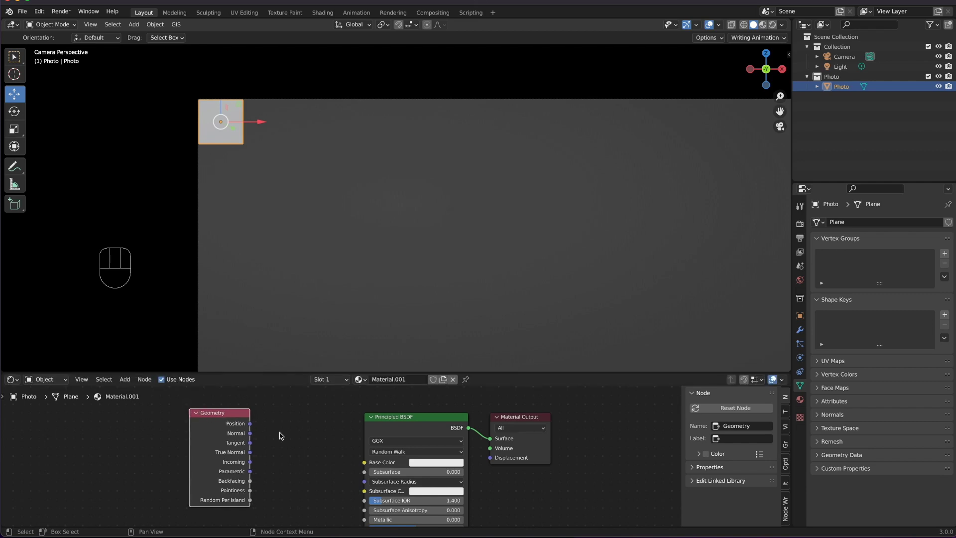
pyautogui.click(124, 379)
pyautogui.moveTo(147, 446)
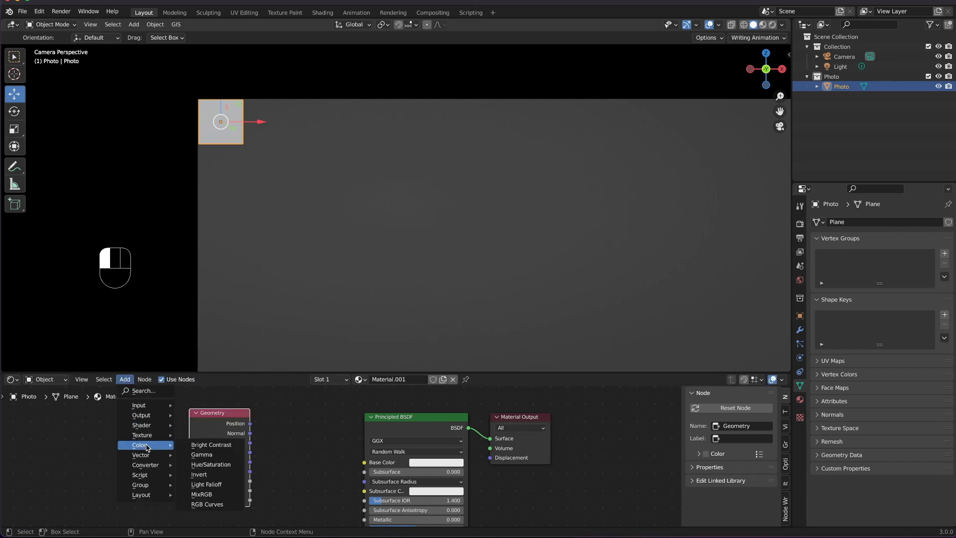
pyautogui.click(202, 494)
pyautogui.click(279, 454)
# - Connect the Geometry node's Backfacing output to the Mix node's Fac and the Mix Color output to the Principled BSDF's Base Color
pyautogui.moveTo(229, 411); pyautogui.dragTo(172, 411)
pyautogui.moveTo(302, 456); pyautogui.dragTo(276, 427)
pyautogui.moveTo(193, 479); pyautogui.dragTo(252, 472)
pyautogui.moveTo(166, 411); pyautogui.dragTo(140, 411)
pyautogui.moveTo(269, 428); pyautogui.dragTo(365, 463)
# - Add an Image Texture node below the Geometry node and connect its Color output to the Mix node's Color1
pyautogui.click(124, 378)
pyautogui.moveTo(143, 435)
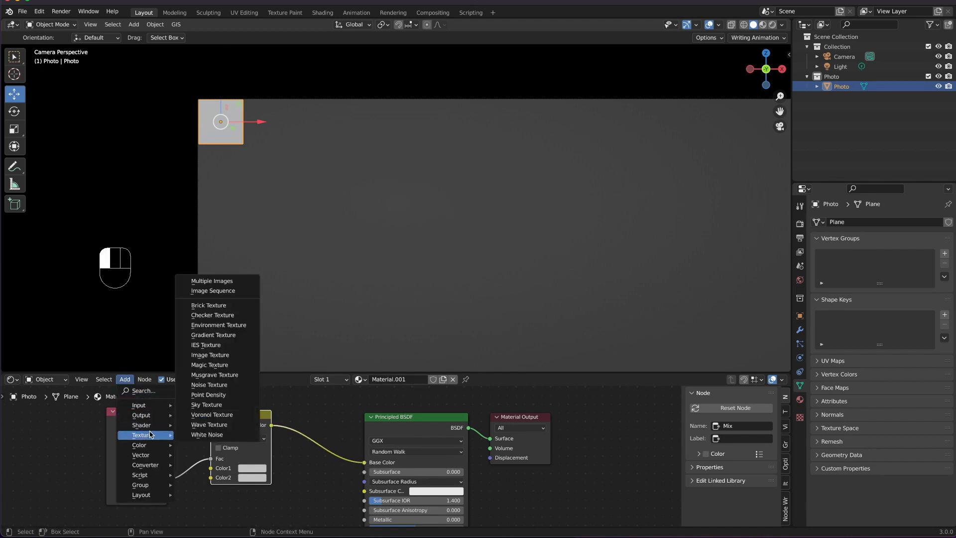
pyautogui.click(210, 355)
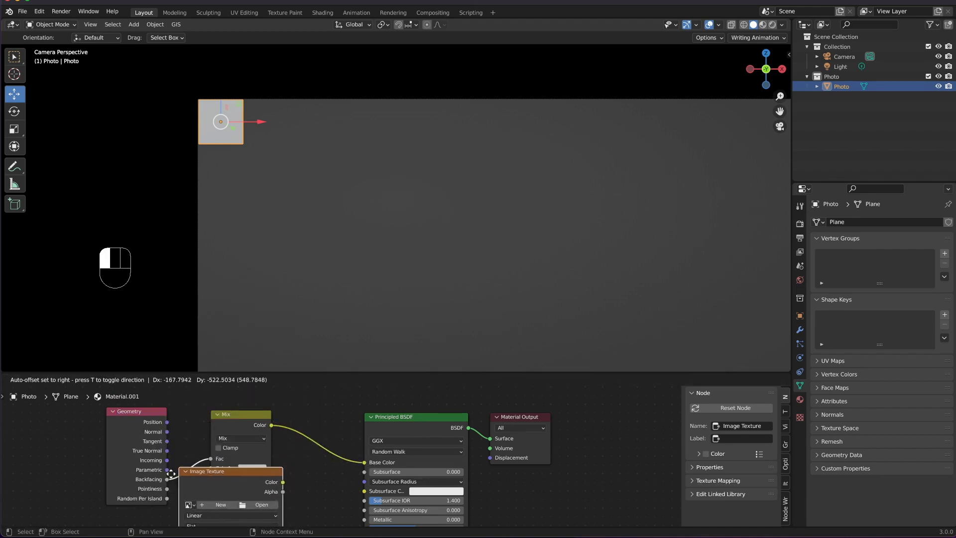
pyautogui.click(48, 507)
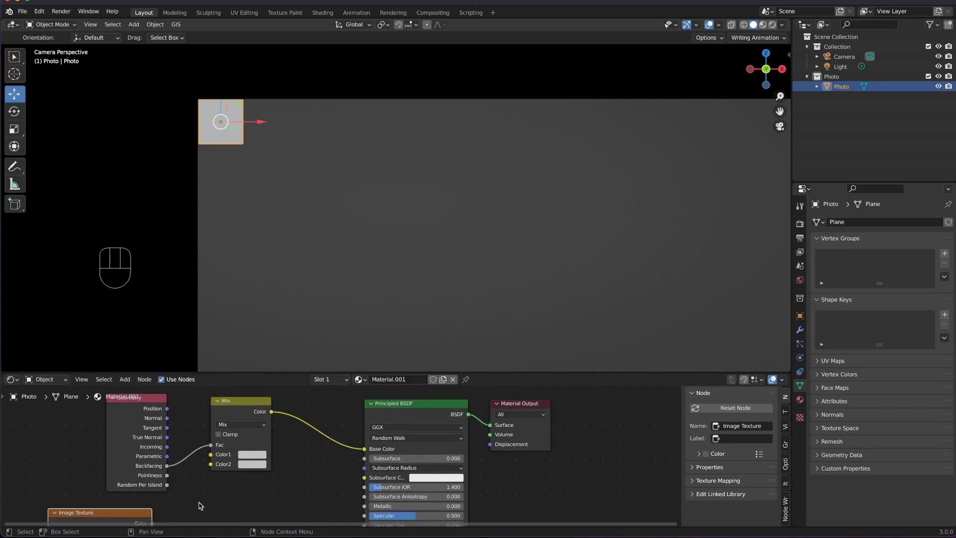
pyautogui.scroll(-2, 200, 505)
pyautogui.moveTo(152, 503); pyautogui.dragTo(211, 433)
# - Add an Array modifier to the Photo plane with a relative offset X factor of 1.01
pyautogui.click(799, 330)
pyautogui.click(846, 222)
pyautogui.click(761, 249)
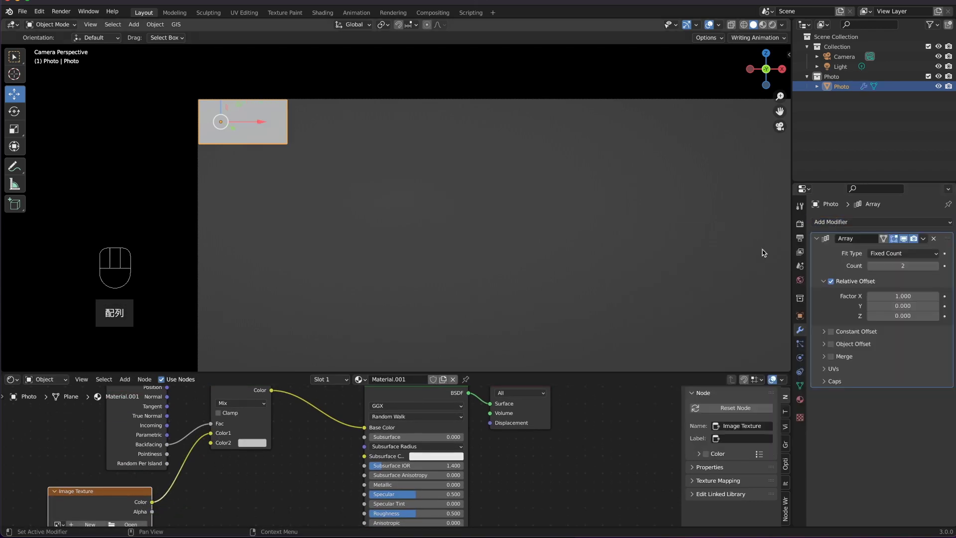
pyautogui.click(925, 297)
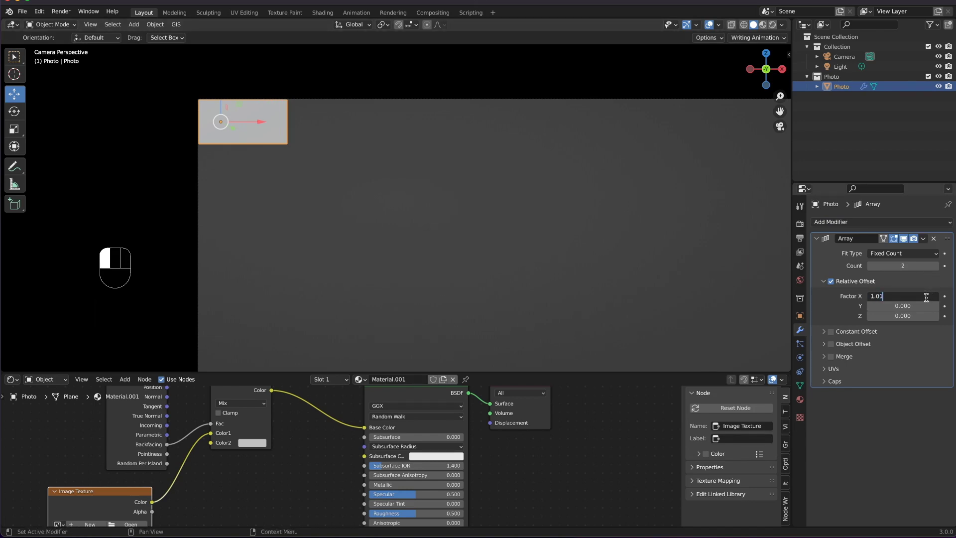
pyautogui.press('Return')
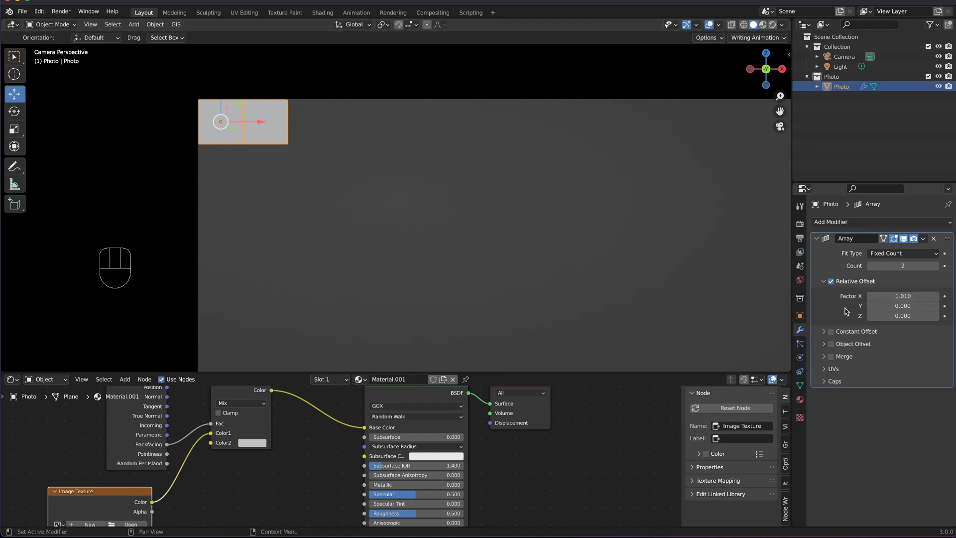
# - Raise the array's count to 15 to extend the row of tiles across the camera frame
pyautogui.click(936, 267)
pyautogui.click(936, 268)
pyautogui.click(936, 268)
pyautogui.click(936, 268)
pyautogui.moveTo(780, 112); pyautogui.dragTo(633, 108)
pyautogui.click(937, 268)
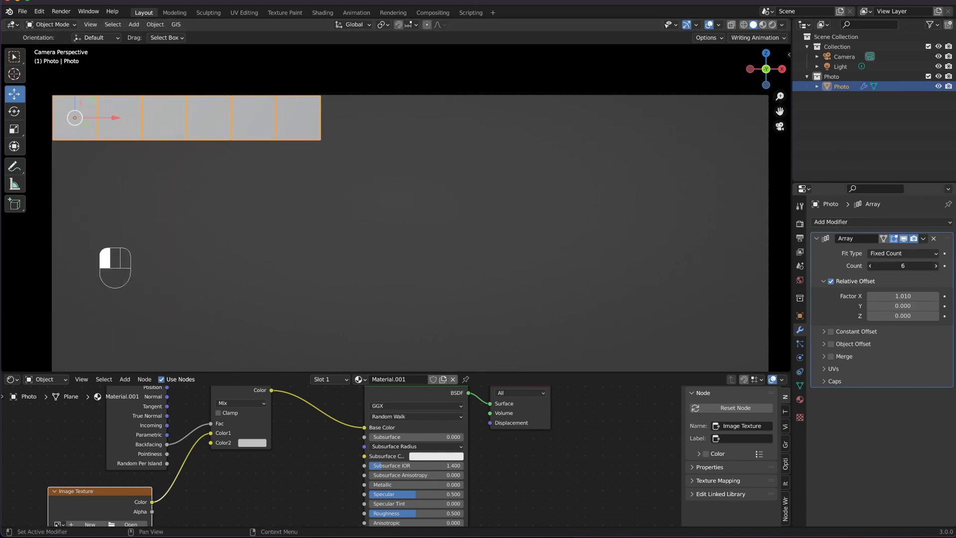
pyautogui.click(937, 268)
pyautogui.click(937, 267)
pyautogui.click(937, 268)
pyautogui.click(936, 266)
pyautogui.click(936, 266)
pyautogui.click(936, 266)
pyautogui.click(936, 265)
pyautogui.click(936, 265)
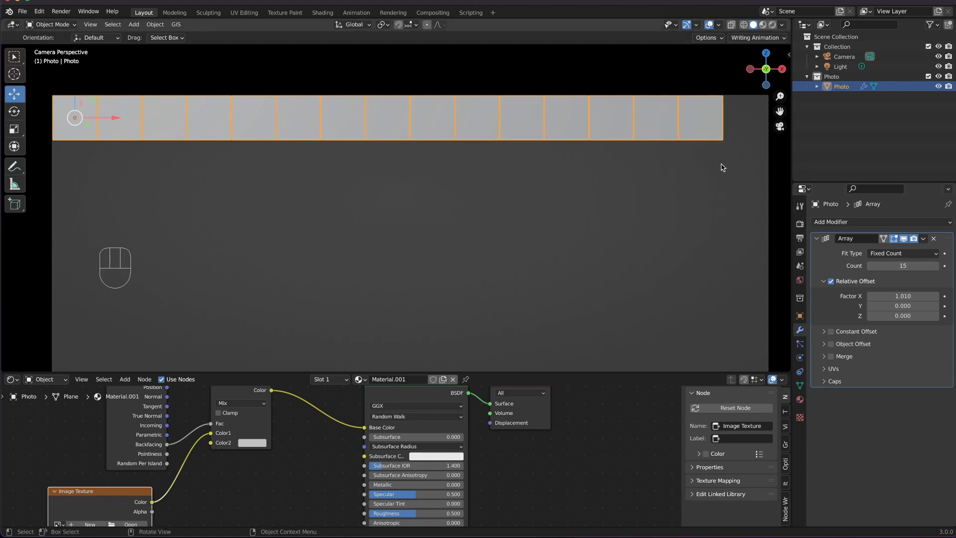
# - Scale the tile row along X and nudge its position to span the full width of the camera frame
pyautogui.press('s')
pyautogui.press('x')
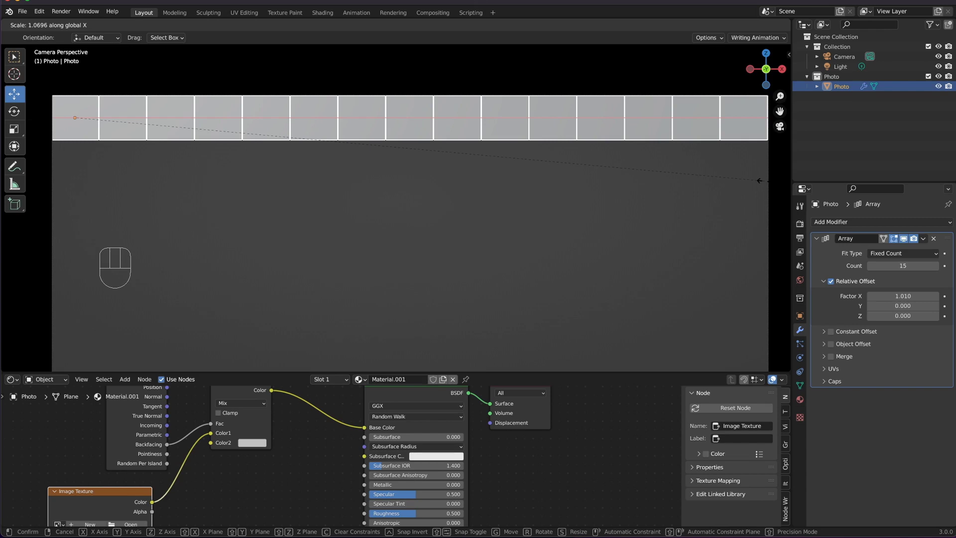
pyautogui.click(759, 180)
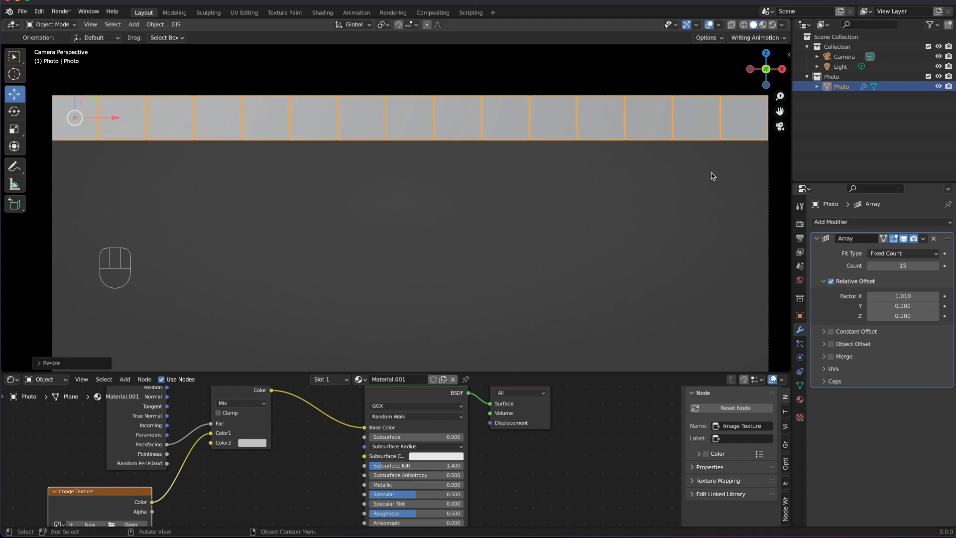
pyautogui.moveTo(113, 120); pyautogui.dragTo(116, 117)
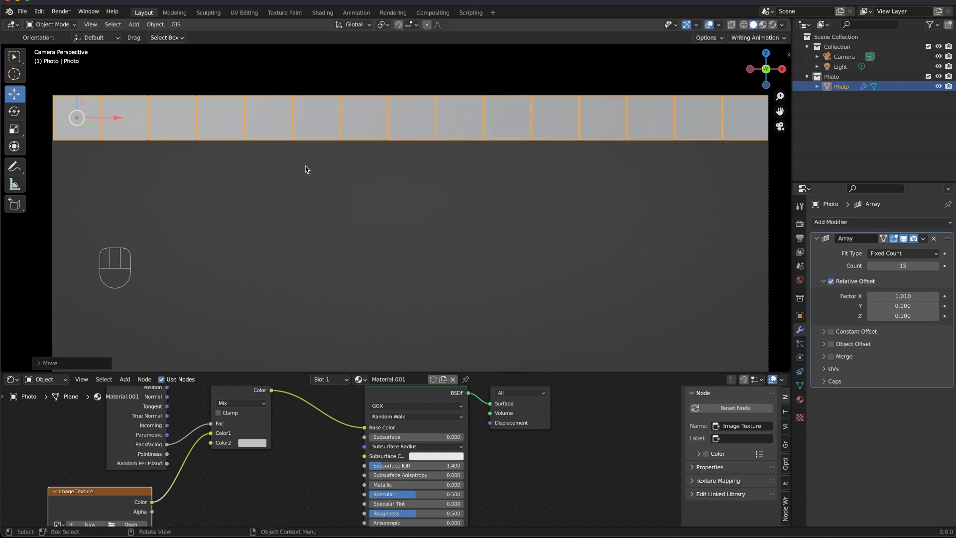
pyautogui.press('s')
pyautogui.press('x')
pyautogui.click(463, 205)
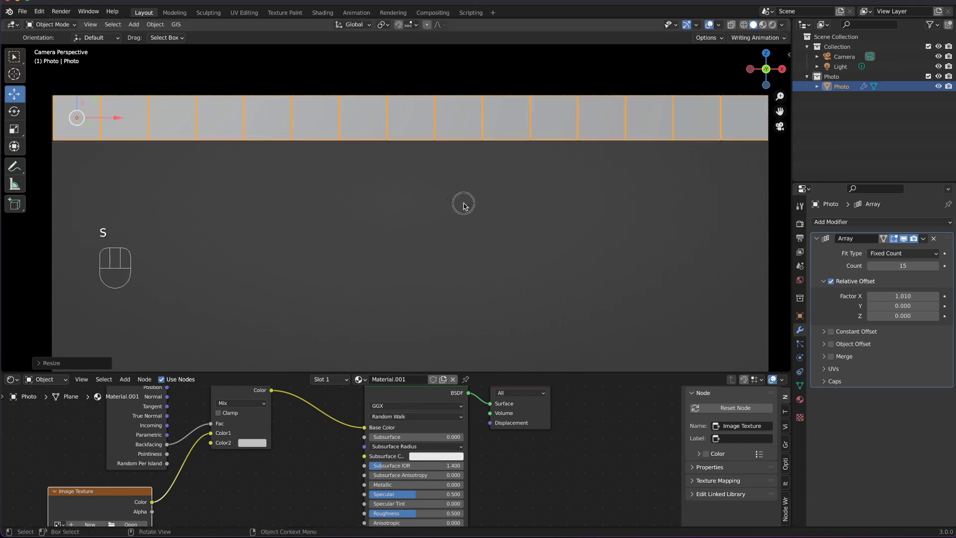
# - Apply the Array modifier and add a second Array modifier to the Photo object
pyautogui.click(923, 238)
pyautogui.click(912, 251)
pyautogui.click(843, 222)
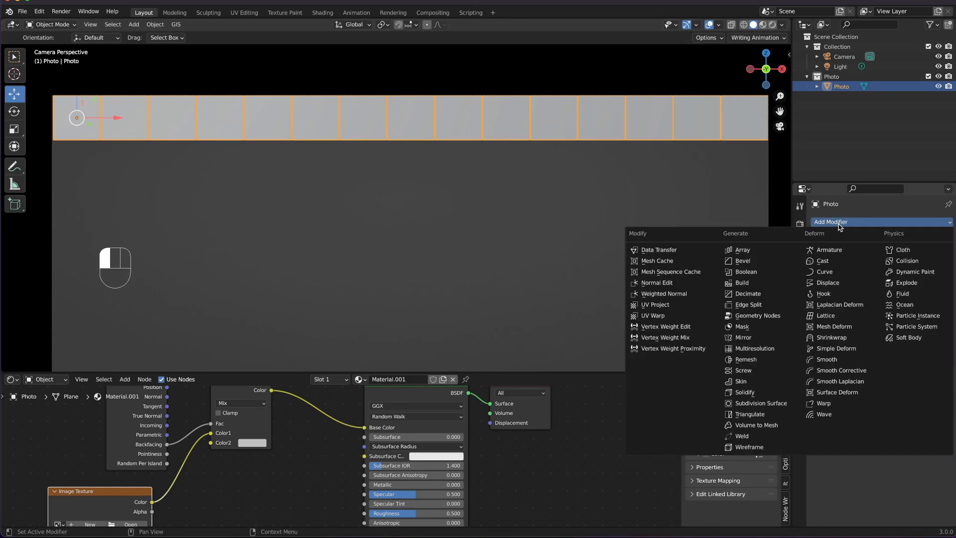
pyautogui.click(736, 247)
# - Set the second array's relative offset factors to X 0 and Y -1.01
pyautogui.click(920, 296)
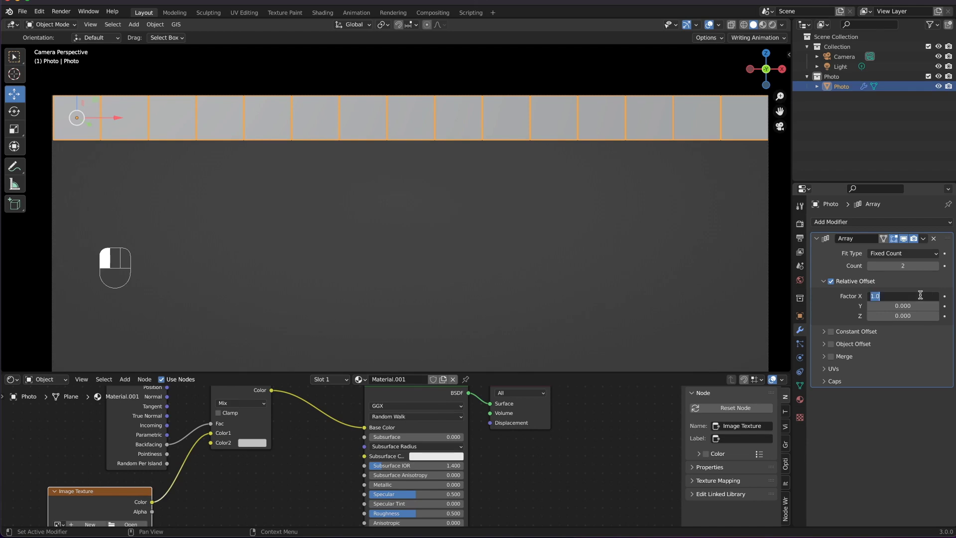
pyautogui.write('0')
pyautogui.click(916, 305)
pyautogui.write('1.01')
pyautogui.press('Return')
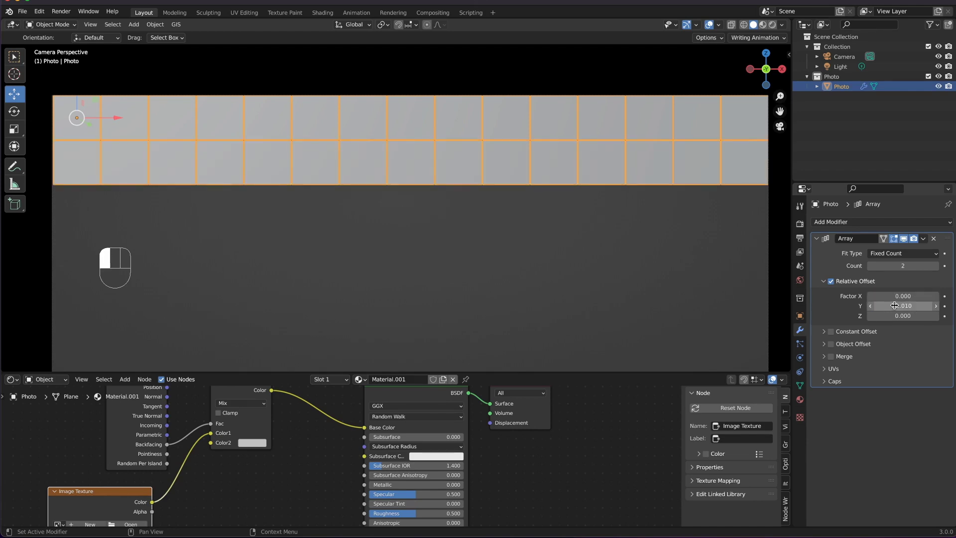
# - Raise the second array's count to 12 to fill the camera frame with rows of tiles
pyautogui.click(936, 266)
pyautogui.click(936, 266)
pyautogui.moveTo(779, 97); pyautogui.dragTo(779, 142)
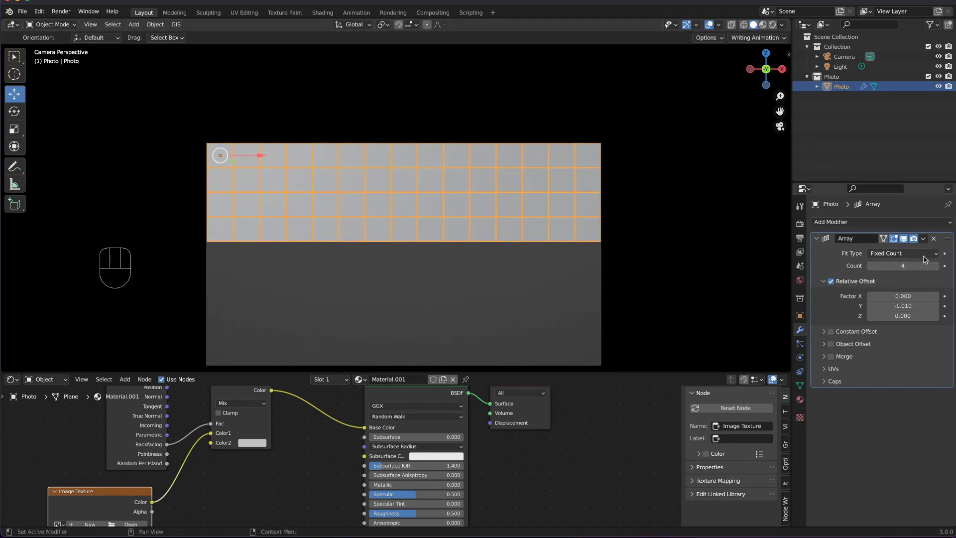
pyautogui.click(936, 266)
pyautogui.click(936, 266)
pyautogui.click(936, 266)
pyautogui.click(936, 266)
pyautogui.click(936, 267)
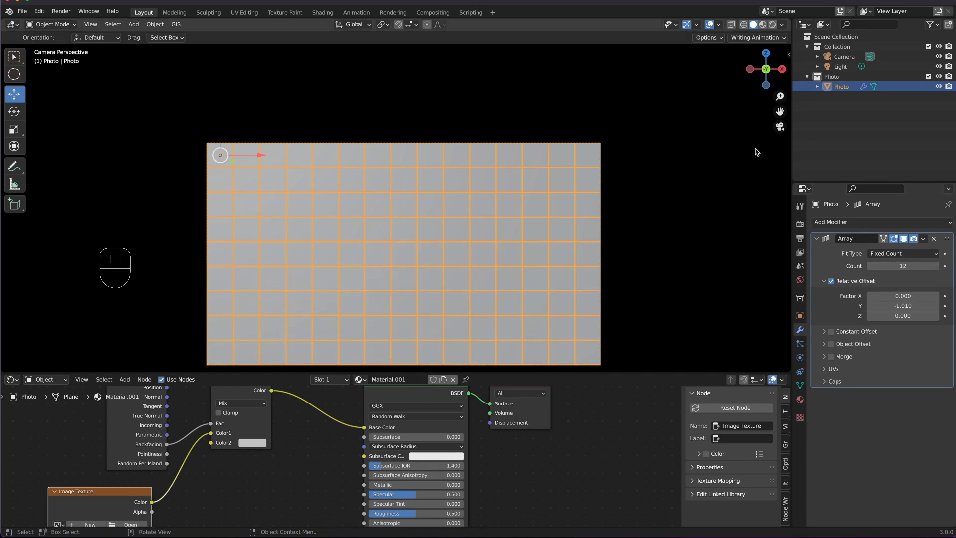
pyautogui.scroll(-2, 647, 231)
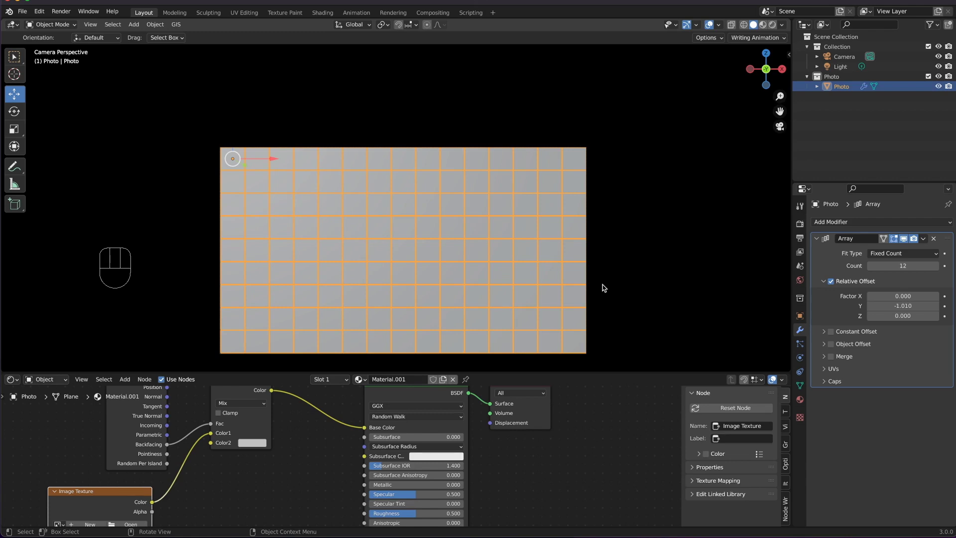
# - Scale the tile grid along Z to match the camera frame's height and apply the remaining Array modifier
pyautogui.press('s')
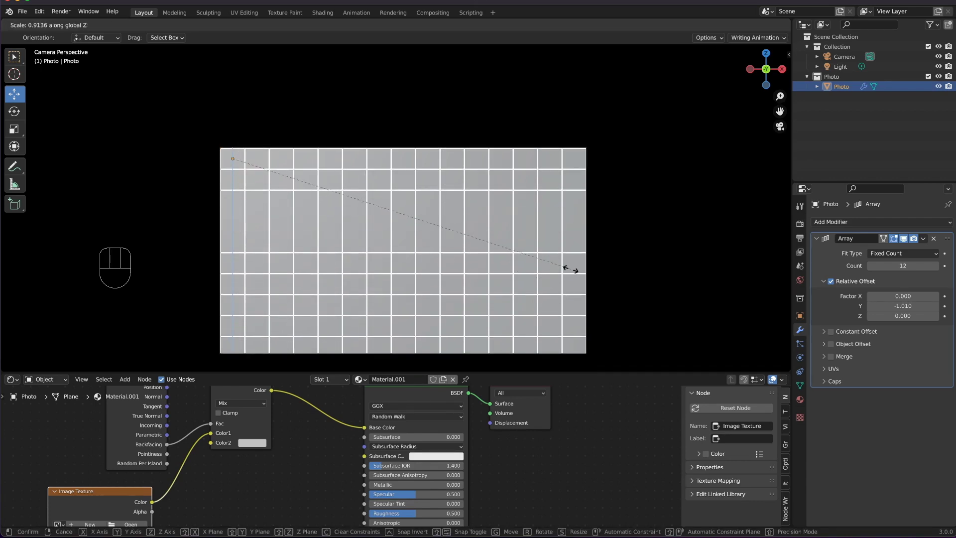
pyautogui.press('z')
pyautogui.click(503, 253)
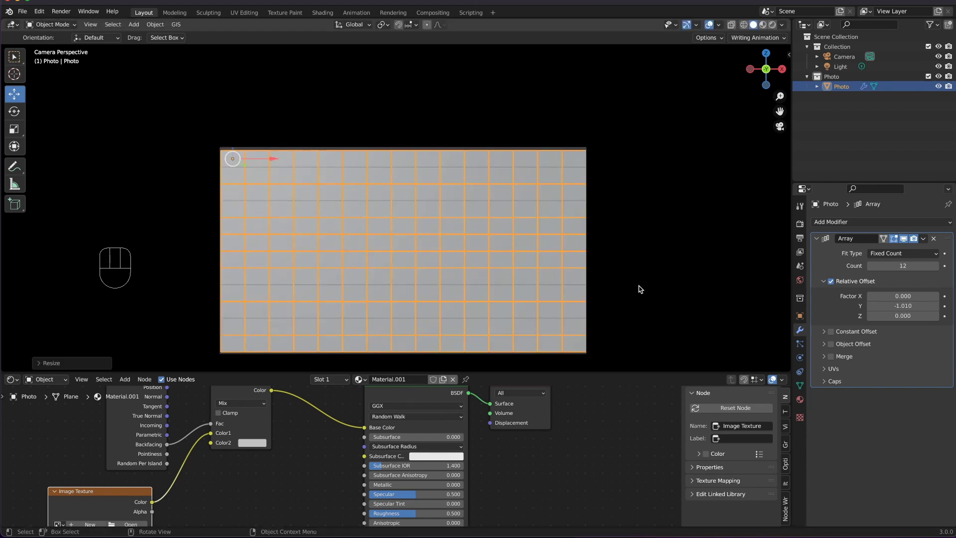
pyautogui.click(922, 239)
pyautogui.click(915, 250)
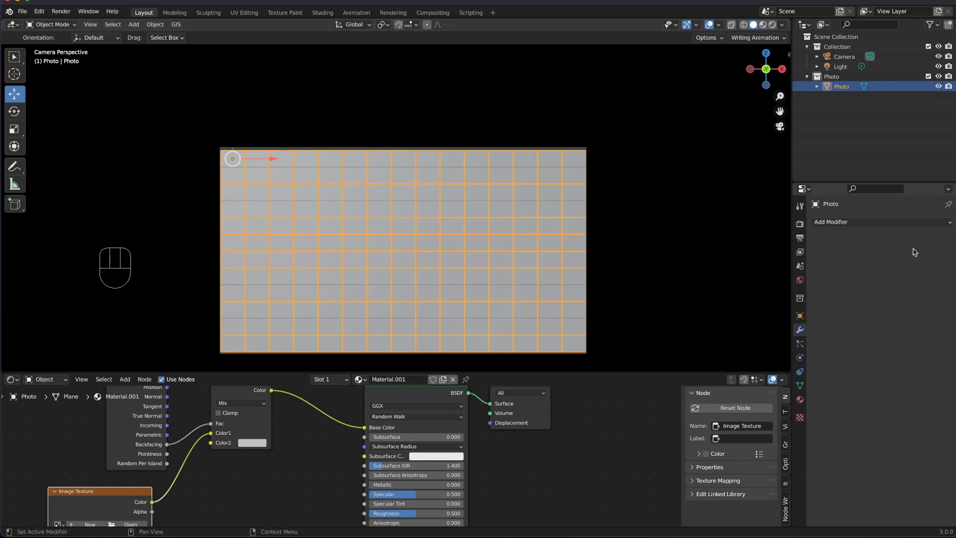
# - Separate the Photo mesh into individual tile objects by loose parts
pyautogui.click(707, 243)
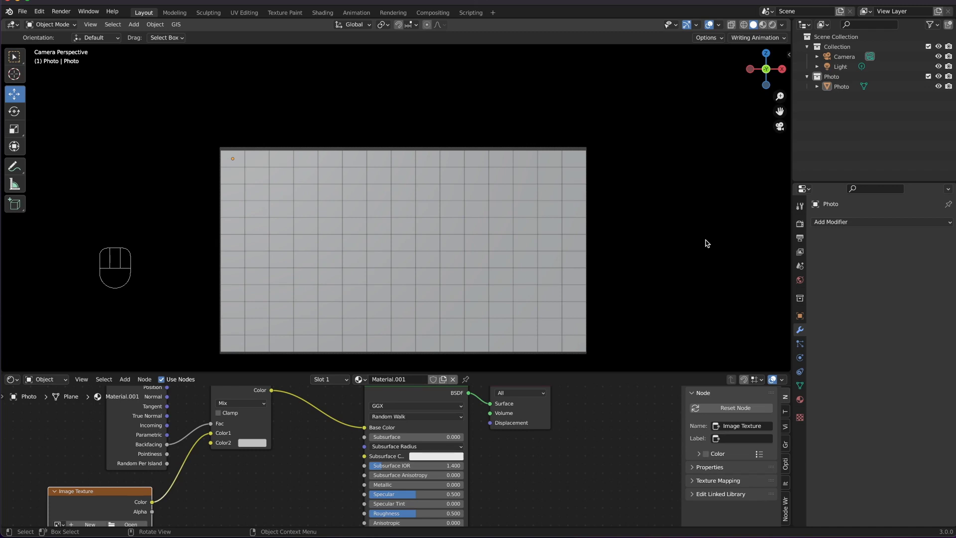
pyautogui.click(542, 226)
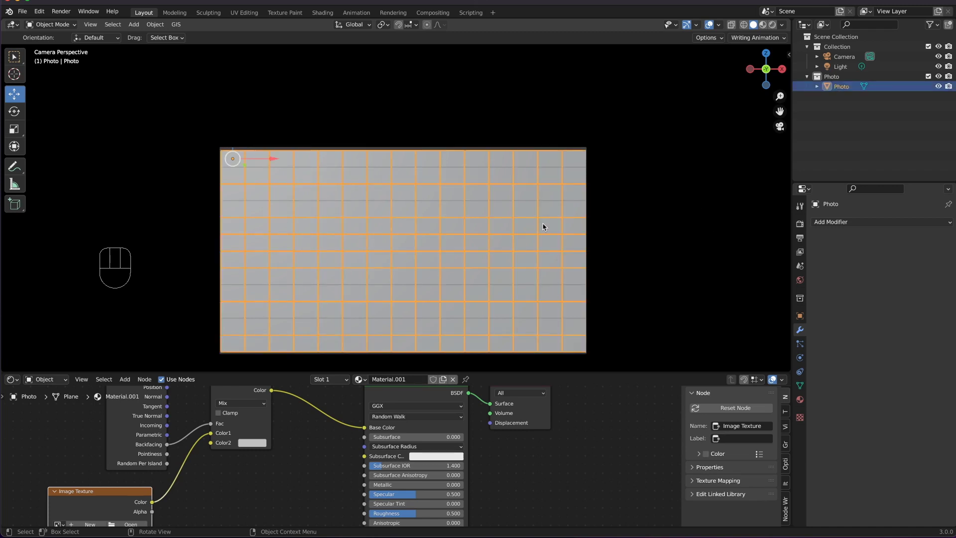
pyautogui.press('Tab')
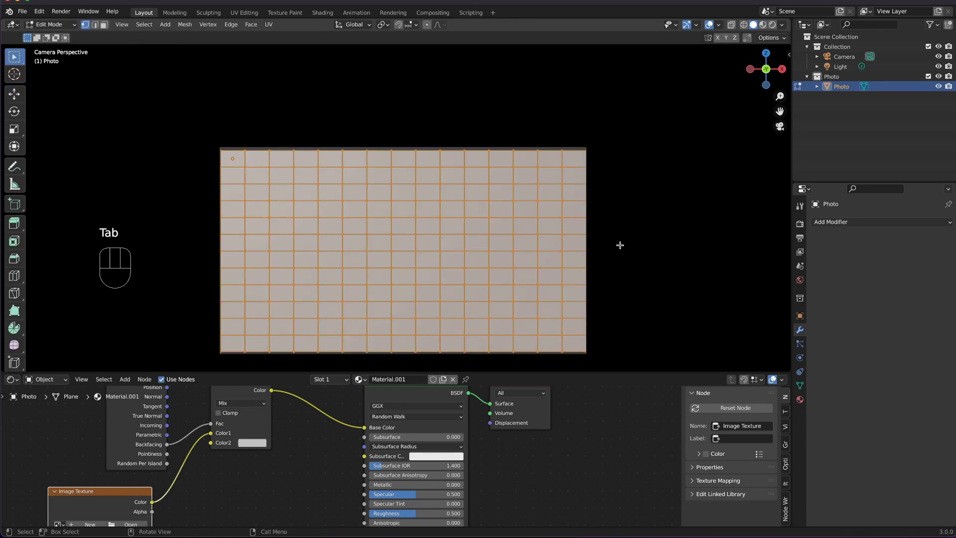
pyautogui.press('p')
pyautogui.click(627, 271)
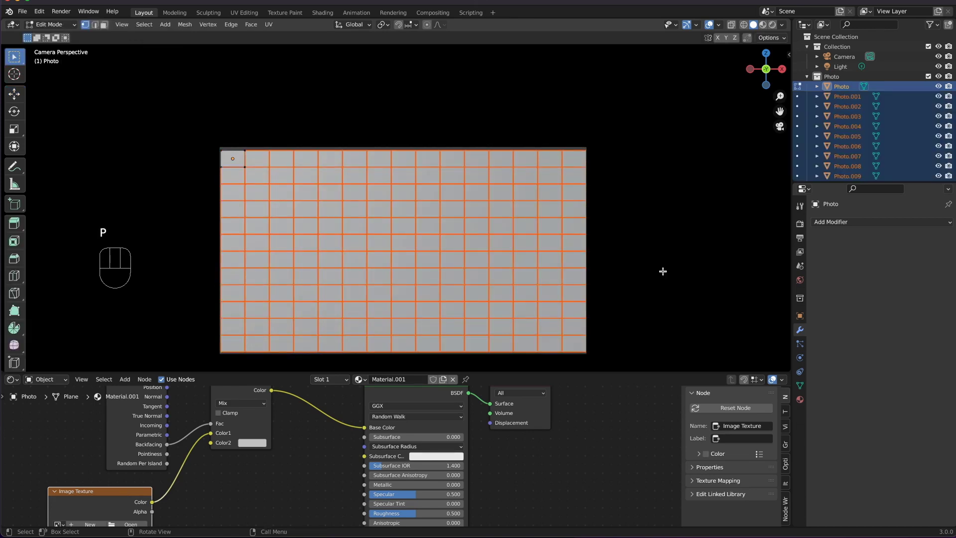
pyautogui.press('Tab')
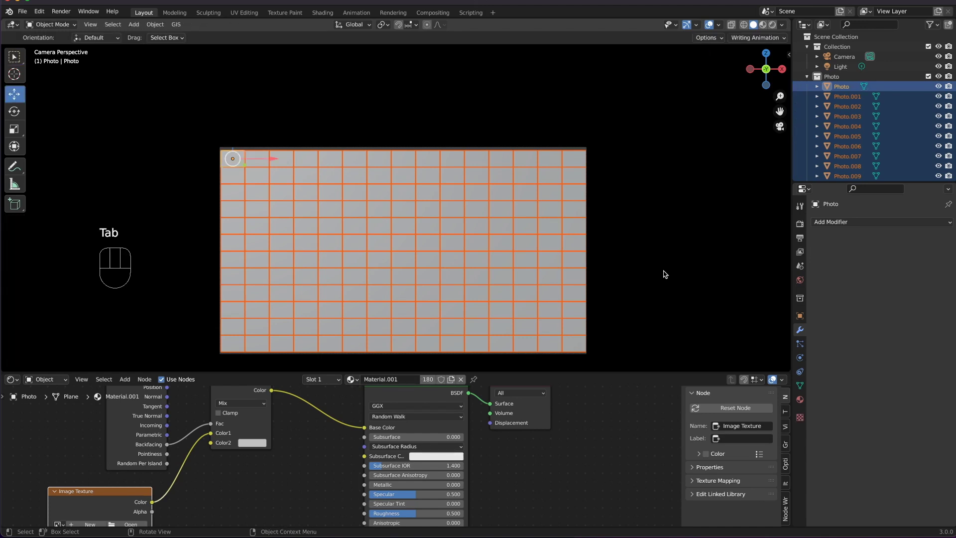
# - Set the origin of every selected tile to its own geometry
pyautogui.click(156, 24)
pyautogui.moveTo(164, 48)
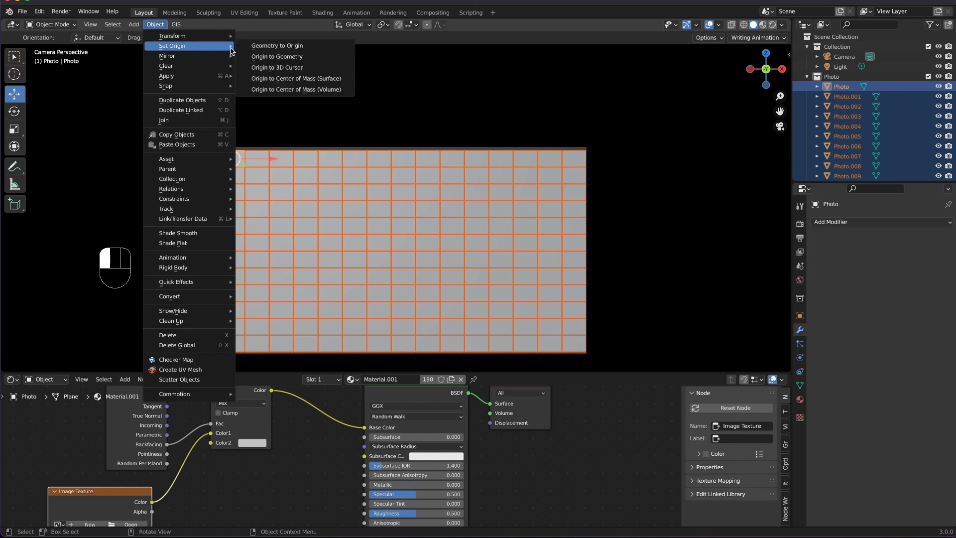
pyautogui.click(271, 52)
pyautogui.click(652, 187)
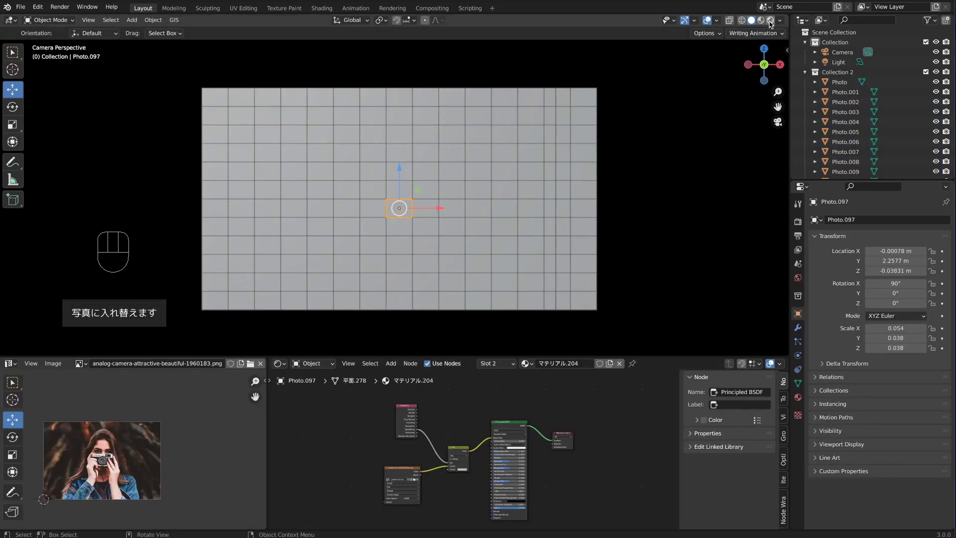
# - Preview the photo grid in rendered shading from outside the camera view and show the World.001 shader nodes
pyautogui.click(772, 24)
pyautogui.click(662, 142)
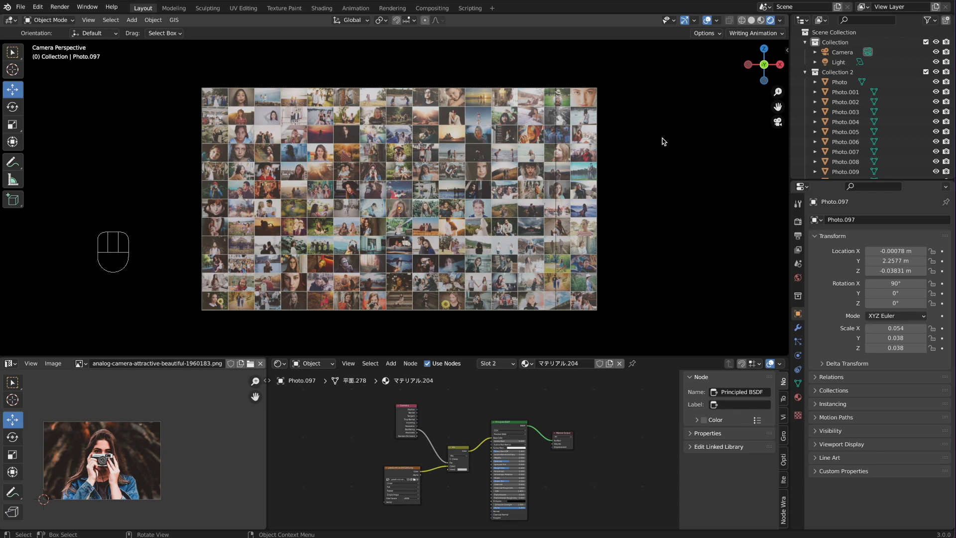
pyautogui.click(778, 123)
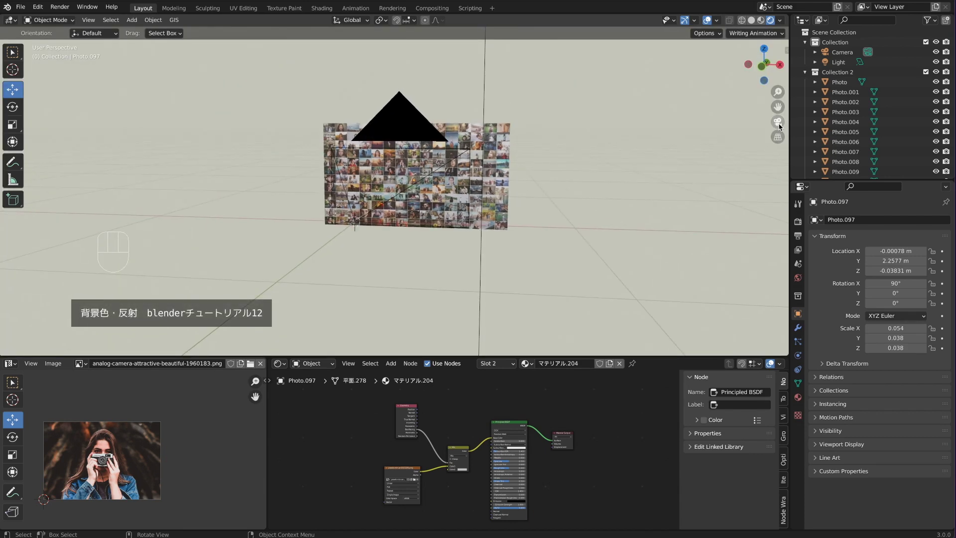
pyautogui.click(317, 363)
pyautogui.click(319, 386)
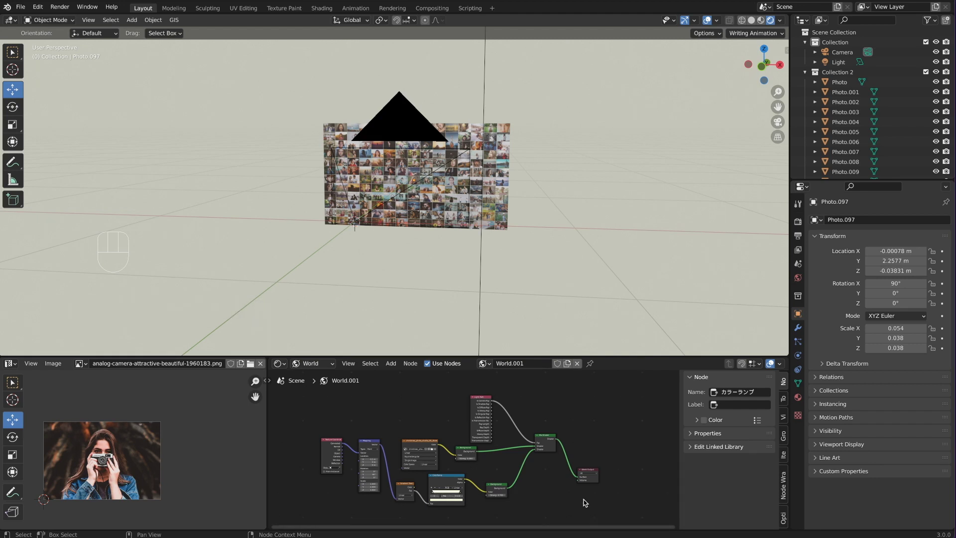
# - Replace the node editor with the Timeline, set the end frame to 500 and fit the full frame range
pyautogui.click(278, 363)
pyautogui.click(392, 407)
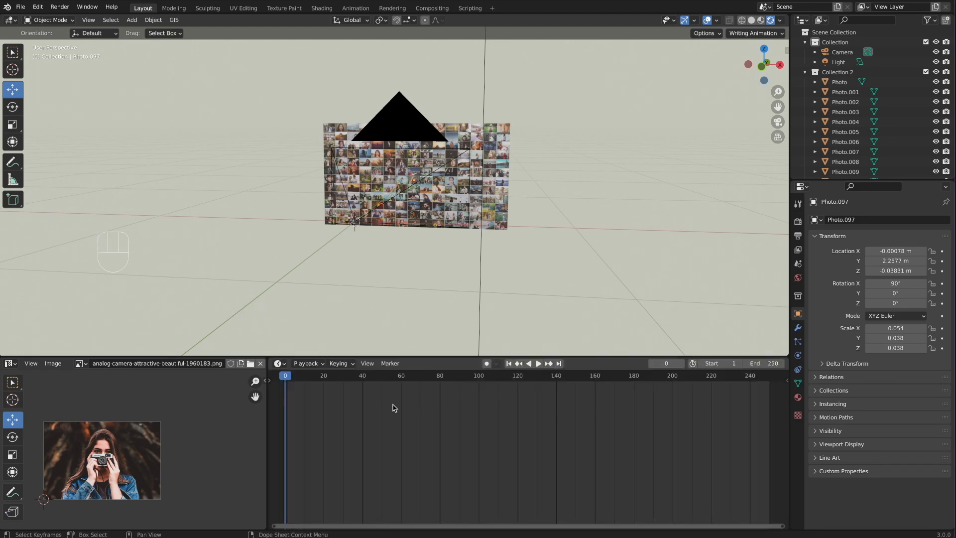
pyautogui.click(763, 364)
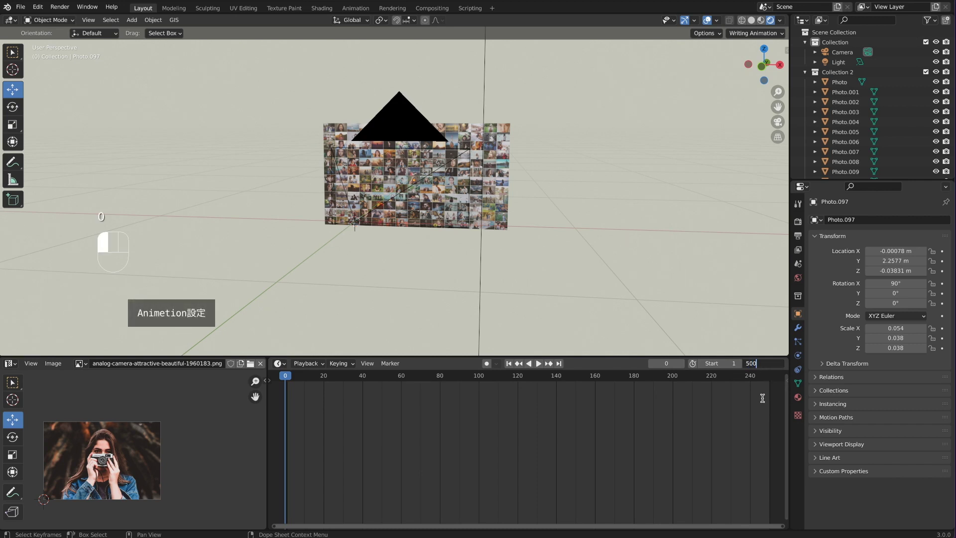
pyautogui.press('Return')
pyautogui.moveTo(535, 528); pyautogui.dragTo(771, 523)
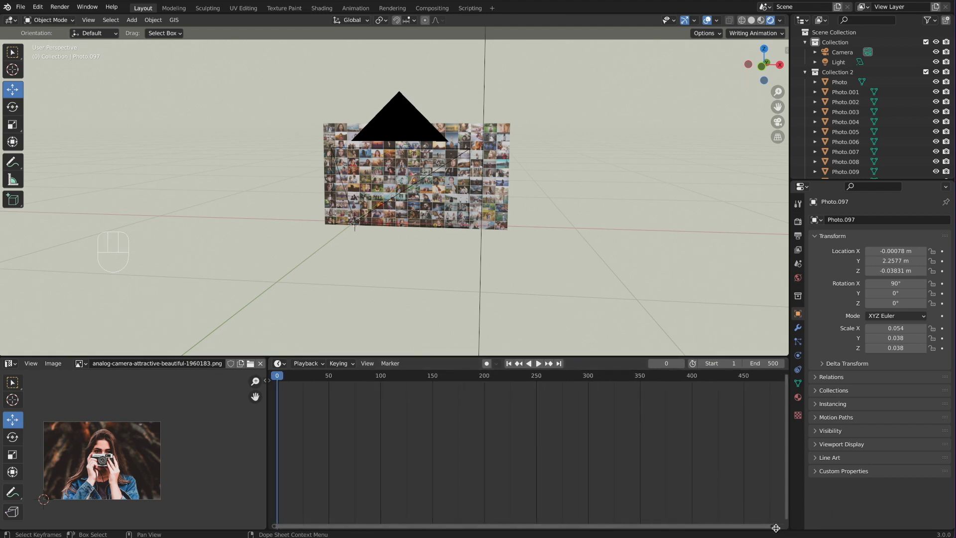
pyautogui.press('Home')
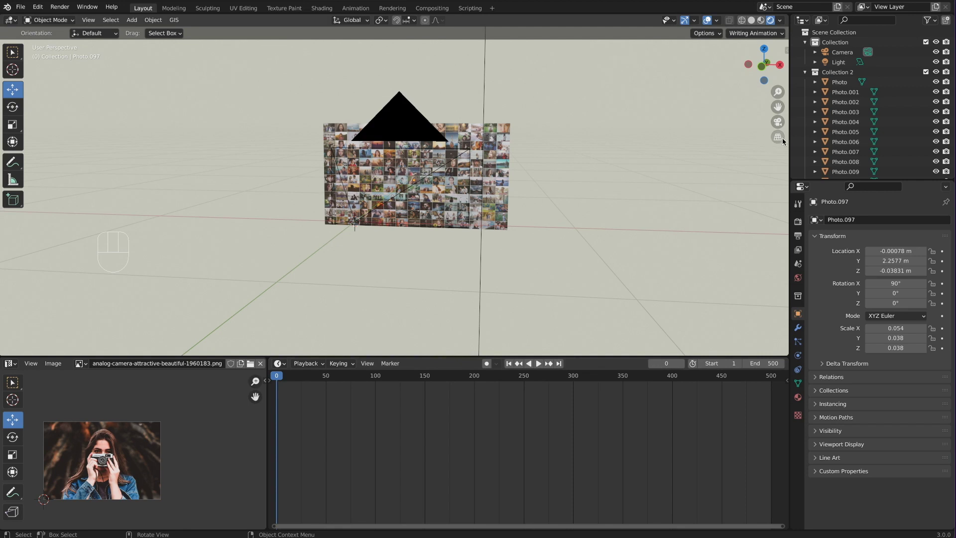
# - Return to solid shading and split the 3D viewport vertically, with a narrow camera view beside a wider perspective view
pyautogui.click(751, 20)
pyautogui.rightClick(788, 196)
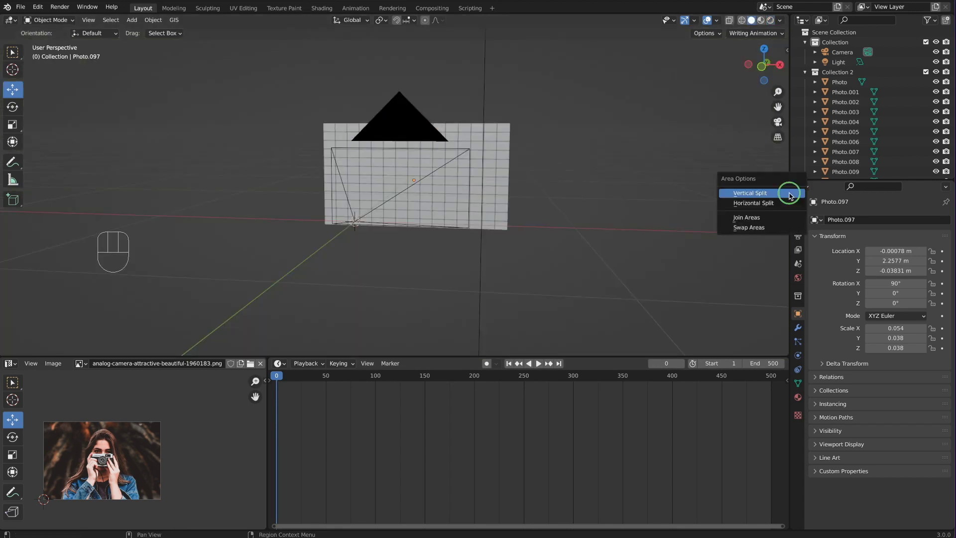
pyautogui.click(770, 192)
pyautogui.click(280, 202)
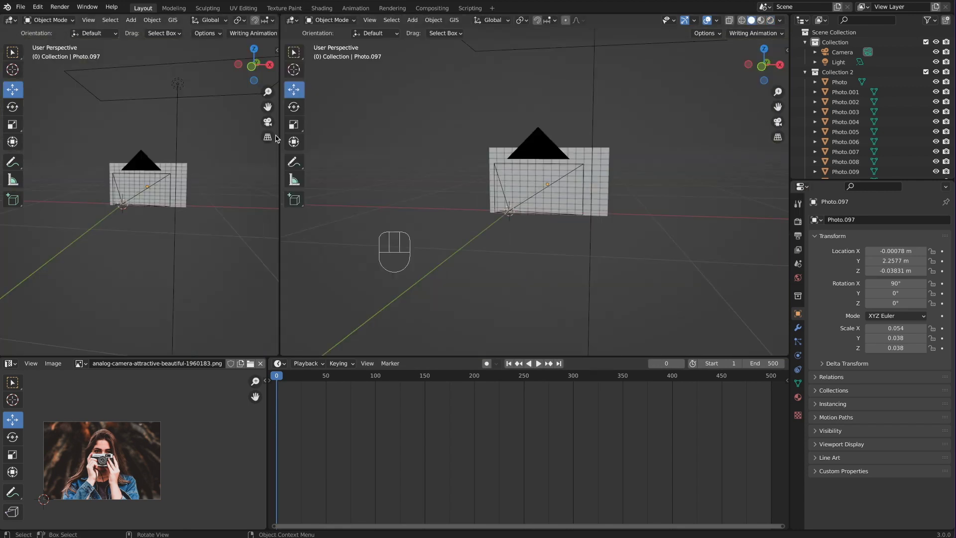
pyautogui.click(267, 122)
pyautogui.hscroll(5, 494, 211)
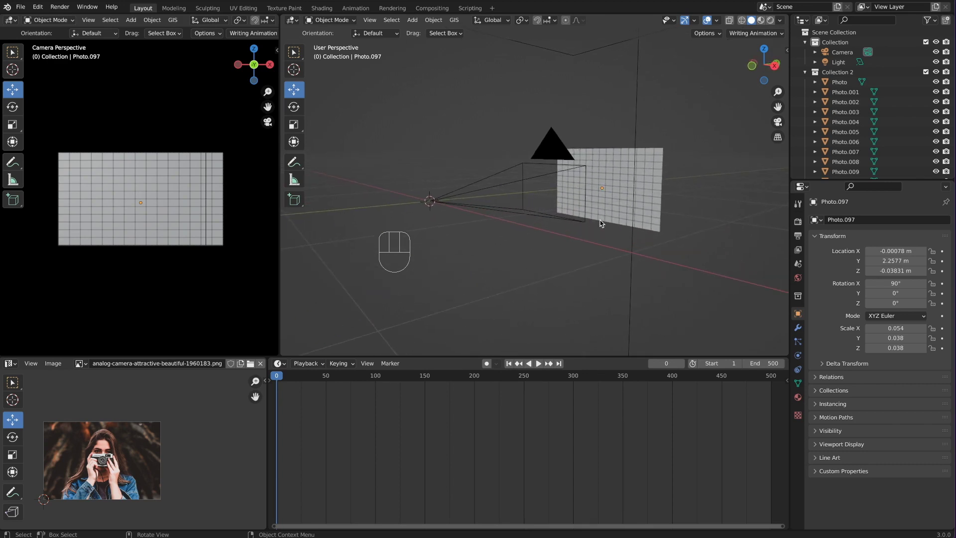
# - Select all tiles from Photo through Photo.179 and insert a Location keyframe for them at frame 0
pyautogui.click(846, 83)
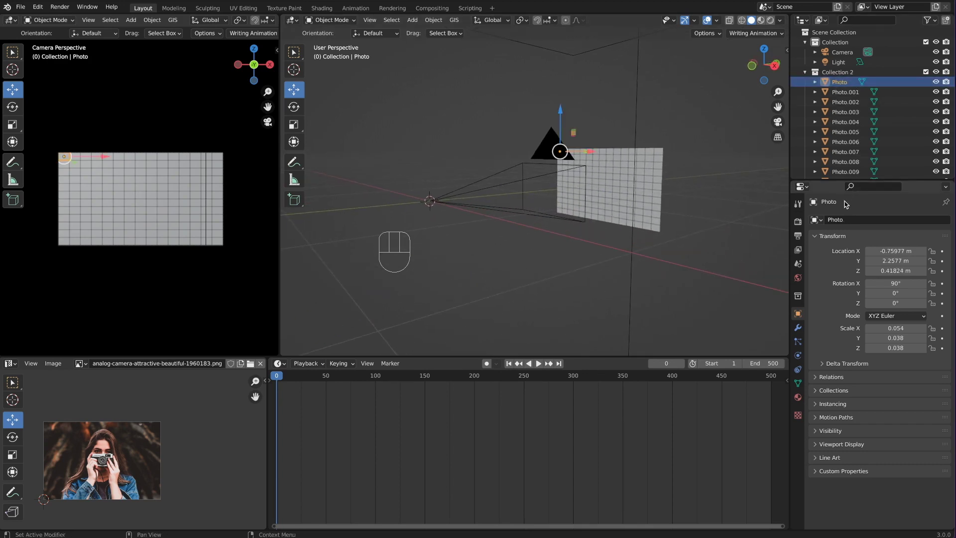
pyautogui.scroll(-20, 850, 177)
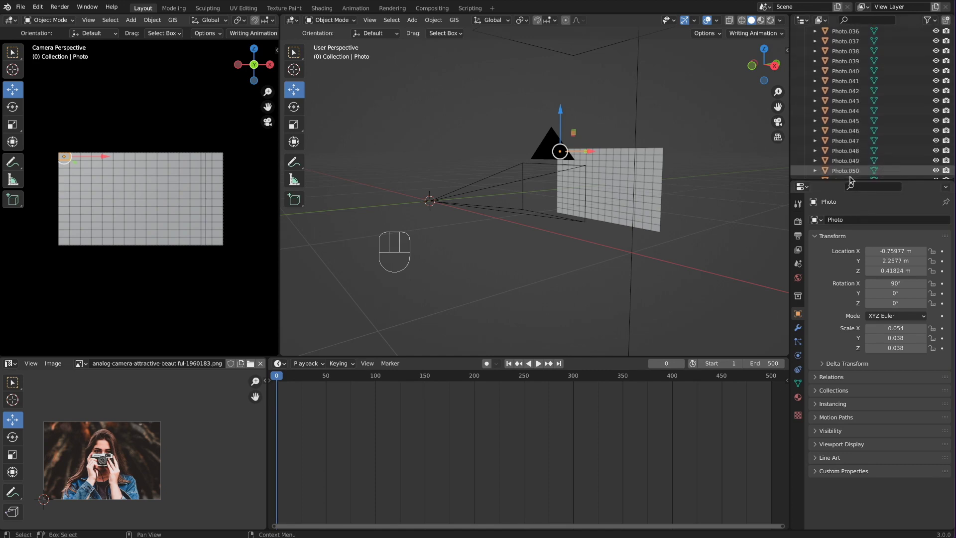
pyautogui.scroll(-20, 850, 180)
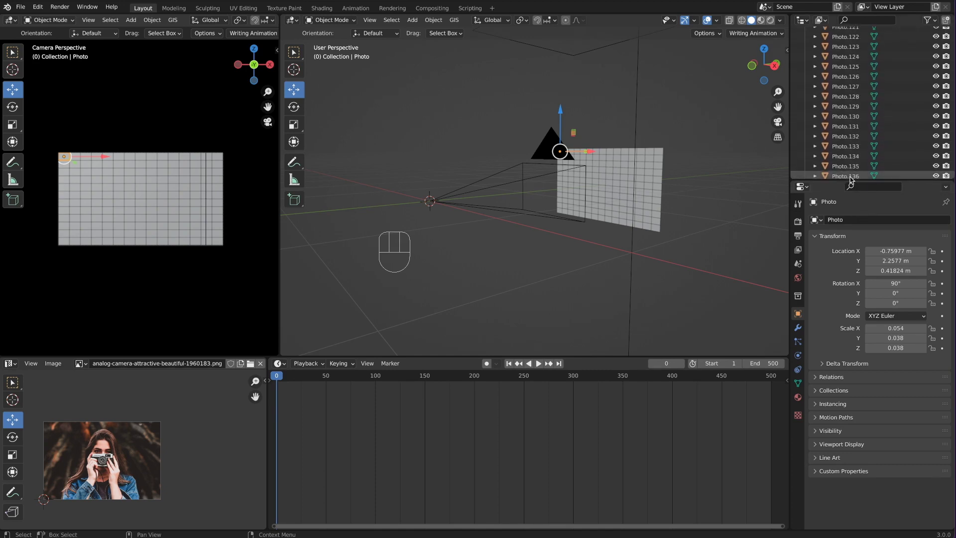
pyautogui.scroll(-1, 850, 179)
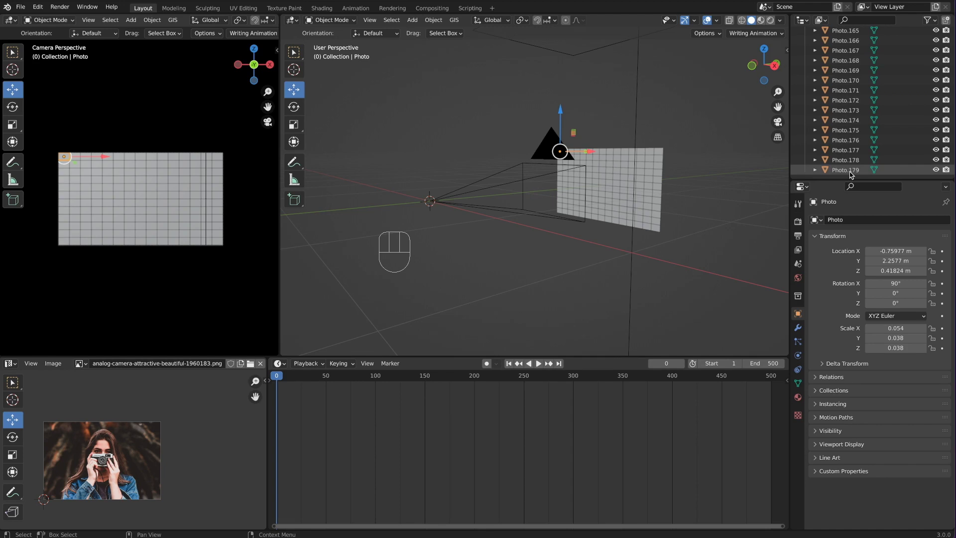
pyautogui.keyDown('shift'); pyautogui.click(850, 171); pyautogui.keyUp('shift')
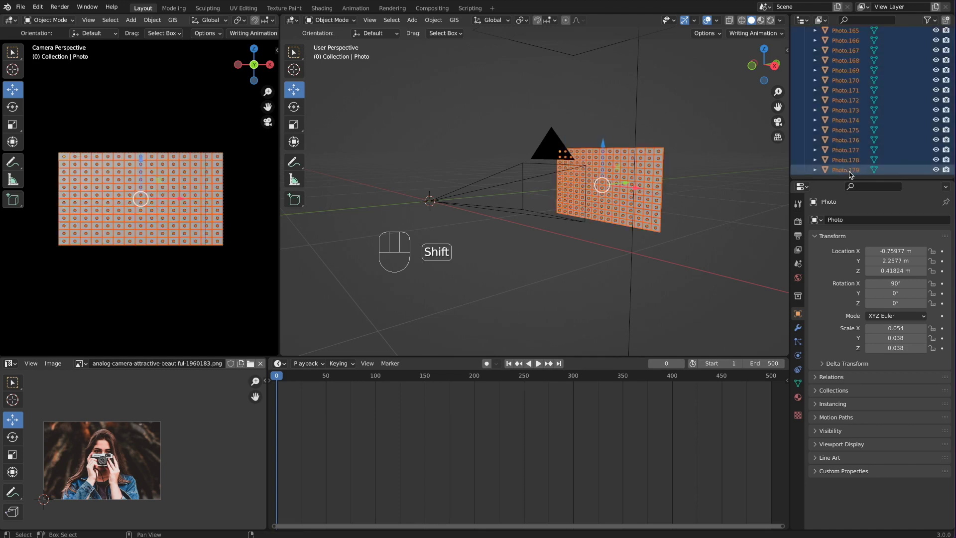
pyautogui.press('i')
pyautogui.click(700, 180)
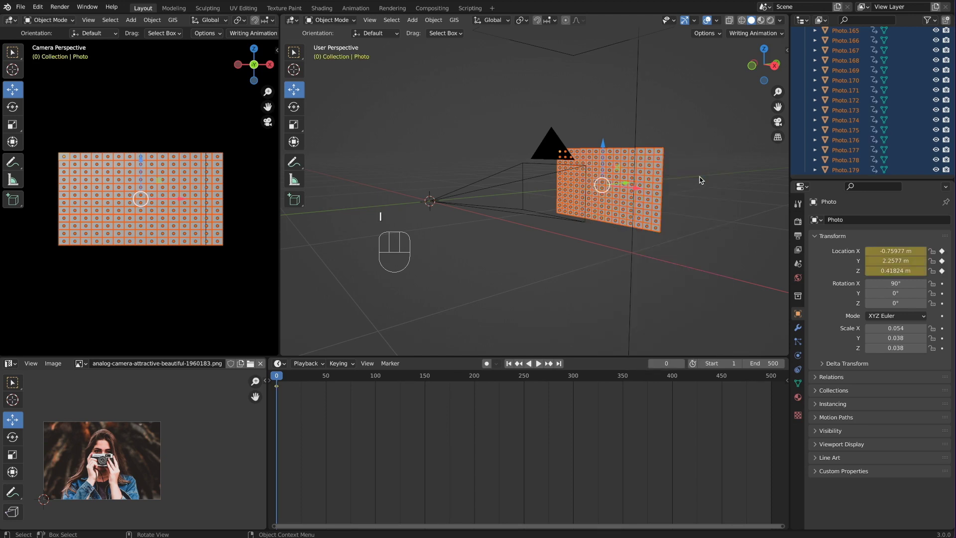
# - Shift the tiles' Location keyframes from frame 0 to about frame 60
pyautogui.click(333, 377)
pyautogui.moveTo(333, 378); pyautogui.dragTo(338, 379)
pyautogui.moveTo(277, 388); pyautogui.dragTo(335, 413)
# - At frame 0, move the tiles along Y behind the camera to about -0.717 m, key their Location and play the animation
pyautogui.moveTo(335, 377); pyautogui.dragTo(274, 382)
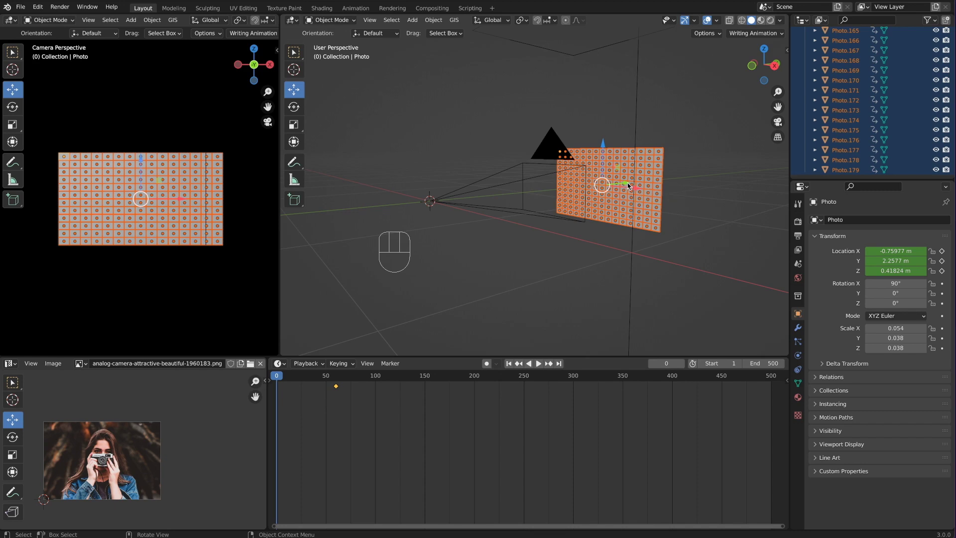
pyautogui.moveTo(627, 186); pyautogui.dragTo(384, 250)
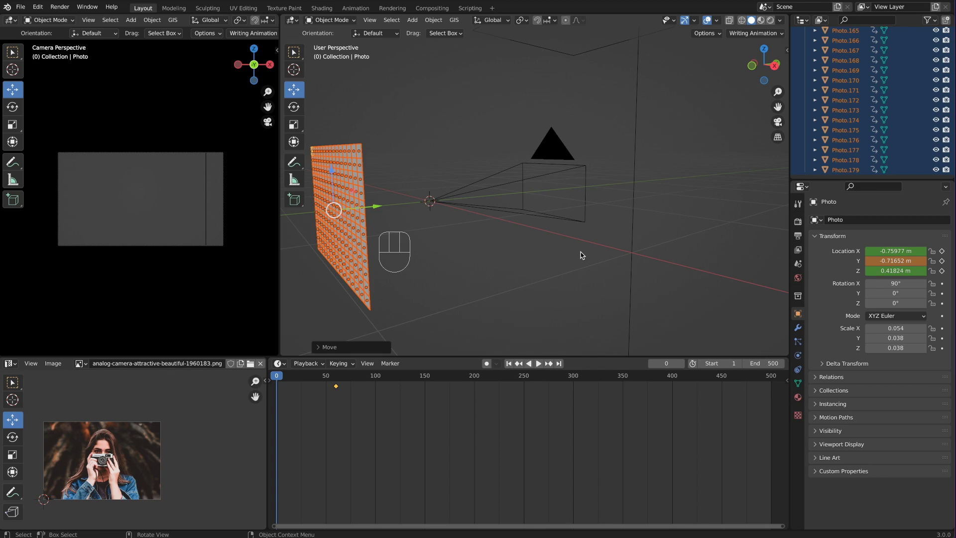
pyautogui.press('i')
pyautogui.click(581, 255)
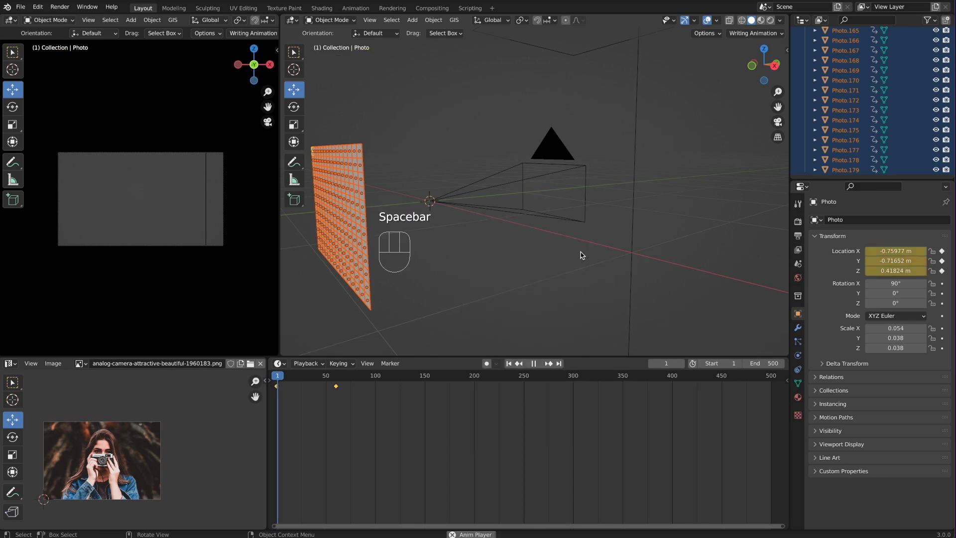
pyautogui.press('space')
pyautogui.press('space')
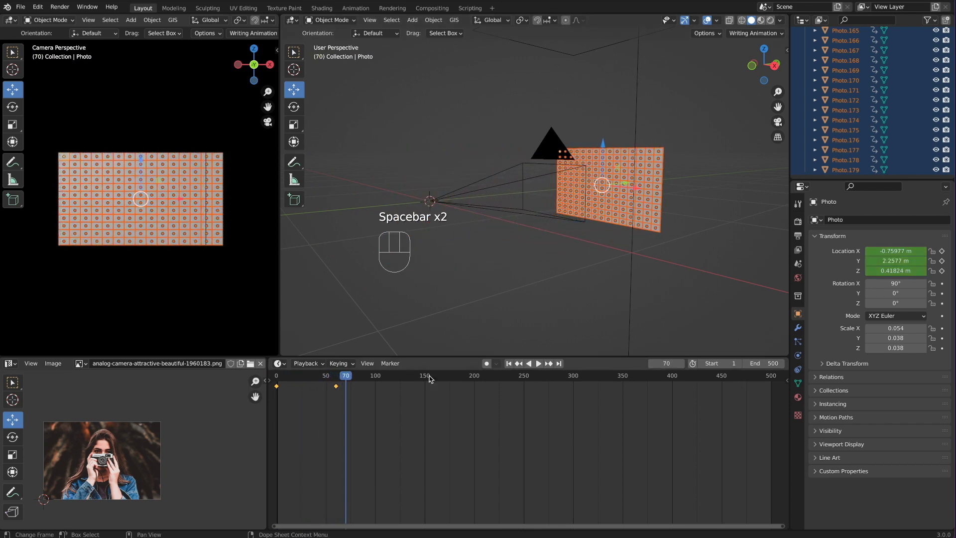
# - In the Graph Editor, extend the left handles of the ending Location keyframes to about frame 26 and play back the motion
pyautogui.click(280, 363)
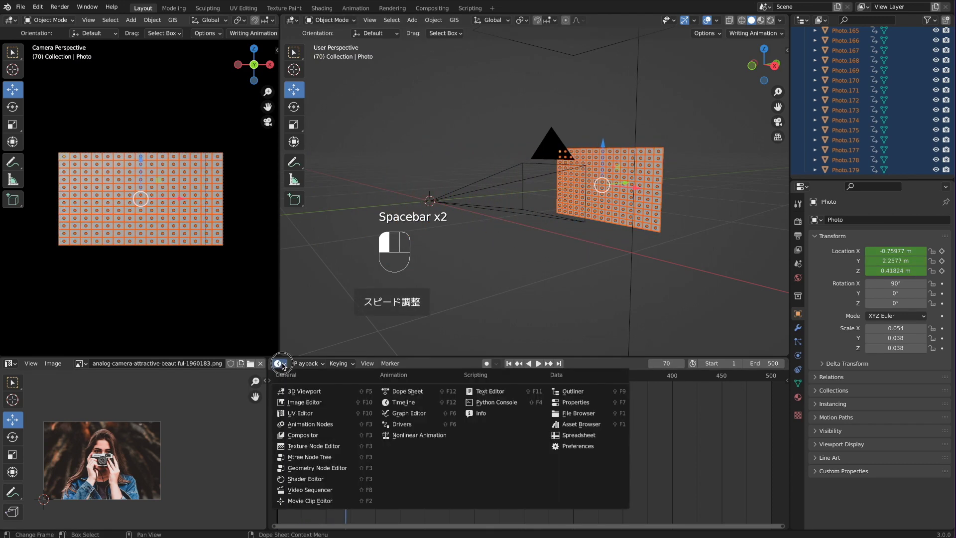
pyautogui.click(405, 413)
pyautogui.moveTo(404, 436); pyautogui.dragTo(393, 433)
pyautogui.moveTo(416, 378); pyautogui.dragTo(372, 380)
pyautogui.moveTo(605, 425); pyautogui.dragTo(648, 427, button='middle')
pyautogui.press('space')
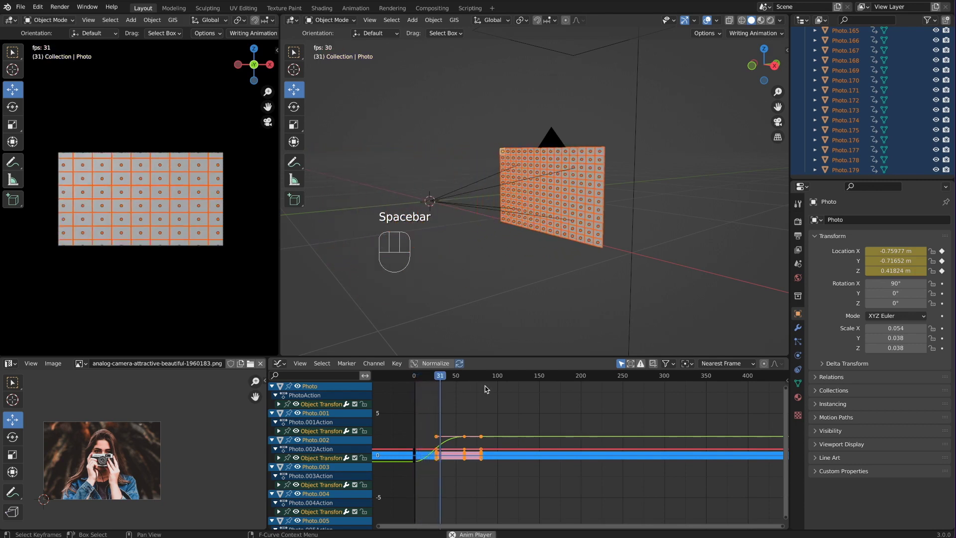
pyautogui.press('space')
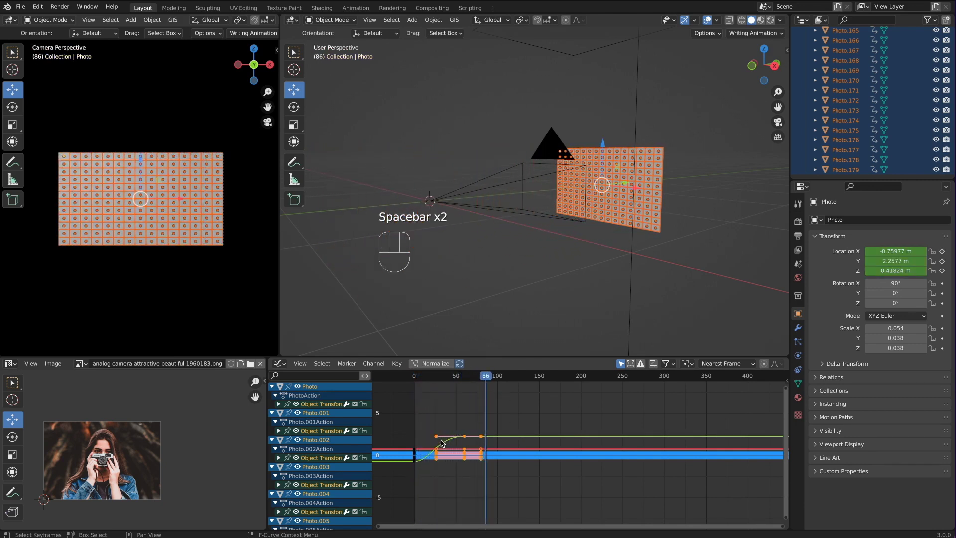
# - Lengthen the ending keyframes' left handles to about frame 18 and replay the animation from the start
pyautogui.moveTo(436, 440); pyautogui.dragTo(429, 436)
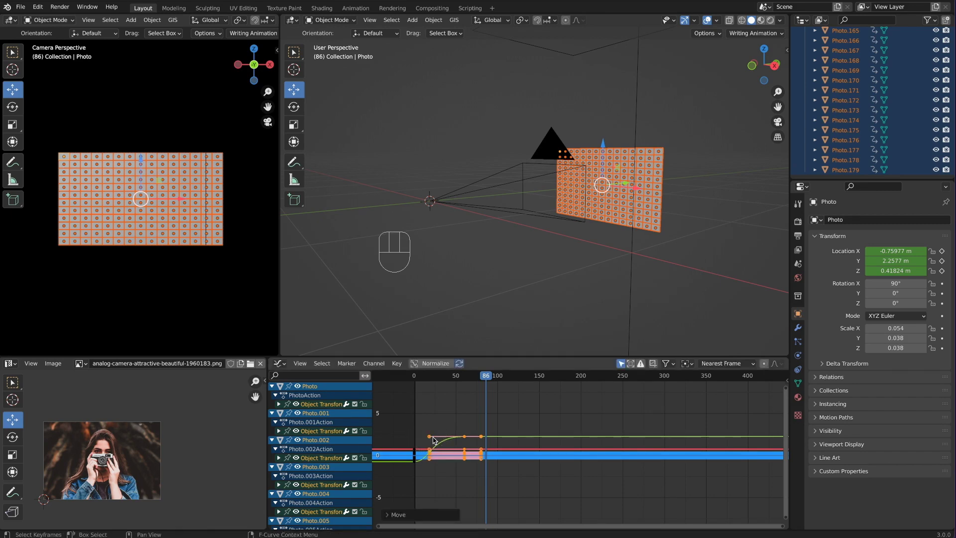
pyautogui.moveTo(490, 378); pyautogui.dragTo(415, 382)
pyautogui.press('space')
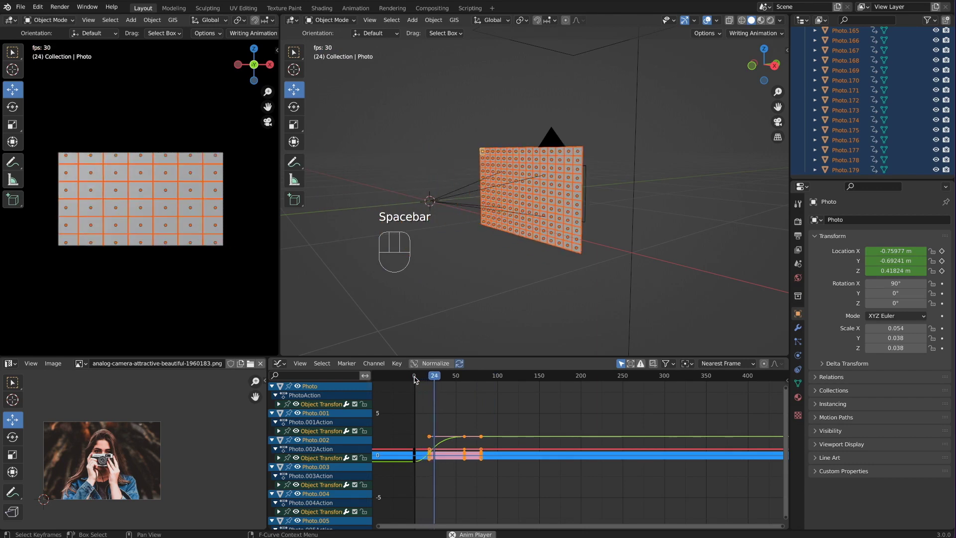
# - Stop the playback, switch the Graph Editor area to the Timeline and return to frame 0
pyautogui.press('space')
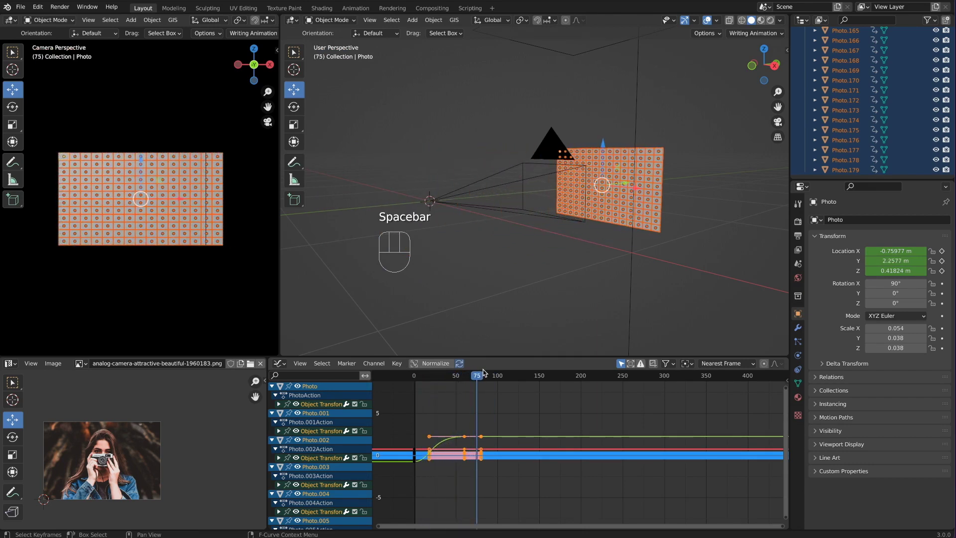
pyautogui.click(280, 363)
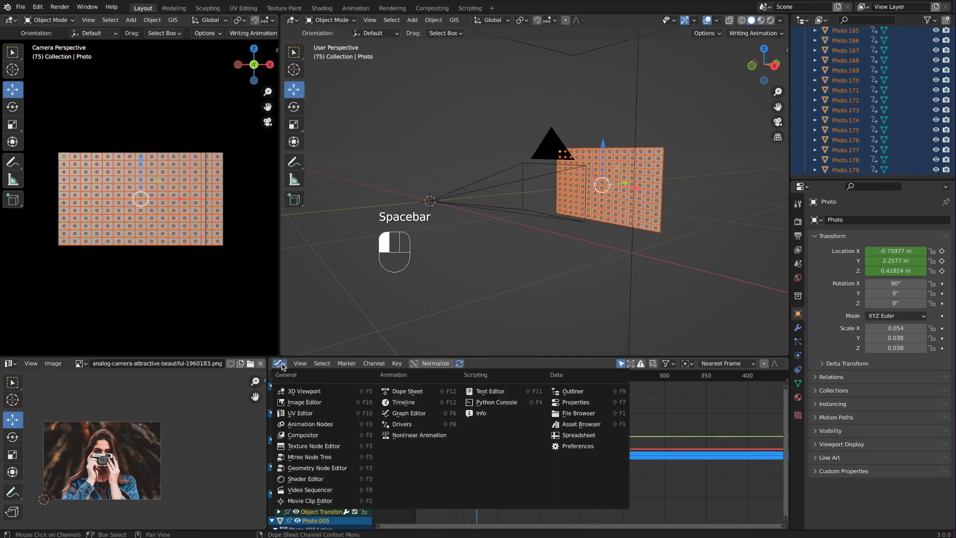
pyautogui.click(393, 404)
pyautogui.moveTo(319, 378); pyautogui.dragTo(277, 379)
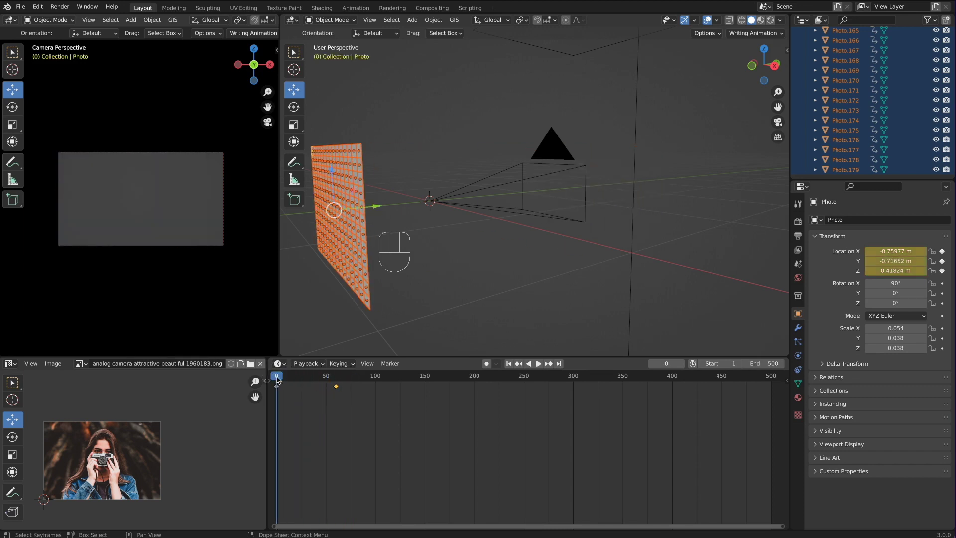
pyautogui.moveTo(273, 396); pyautogui.dragTo(313, 400, button='middle')
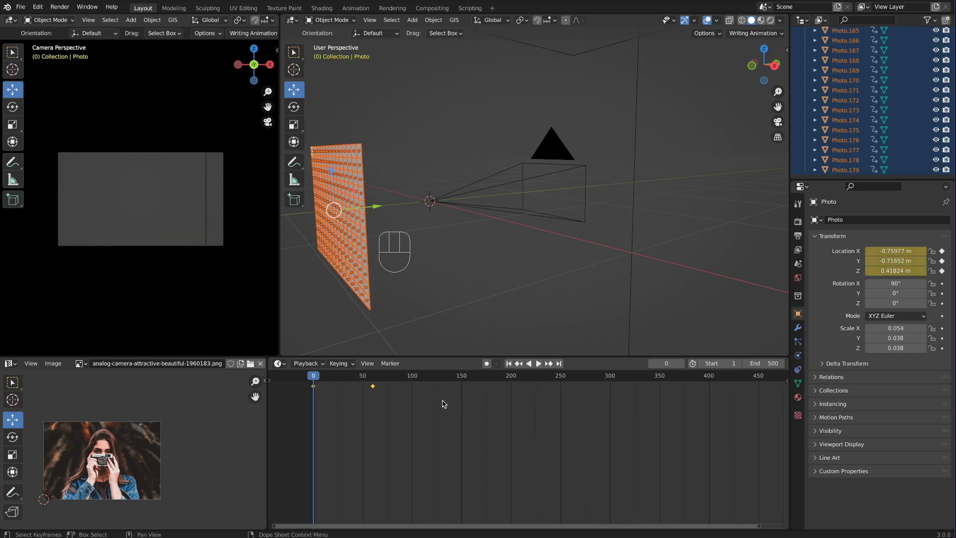
# - From the front view, show the Commotion animation offset settings and snap the 3D cursor to the central tile, Photo.082
pyautogui.moveTo(749, 128); pyautogui.dragTo(723, 126, button='middle')
pyautogui.press('KP_1')
pyautogui.press('KP_1')
pyautogui.moveTo(777, 92)
pyautogui.mouseDown()
pyautogui.moveTo(778, 66)
pyautogui.moveTo(777, 78)
pyautogui.mouseUp()
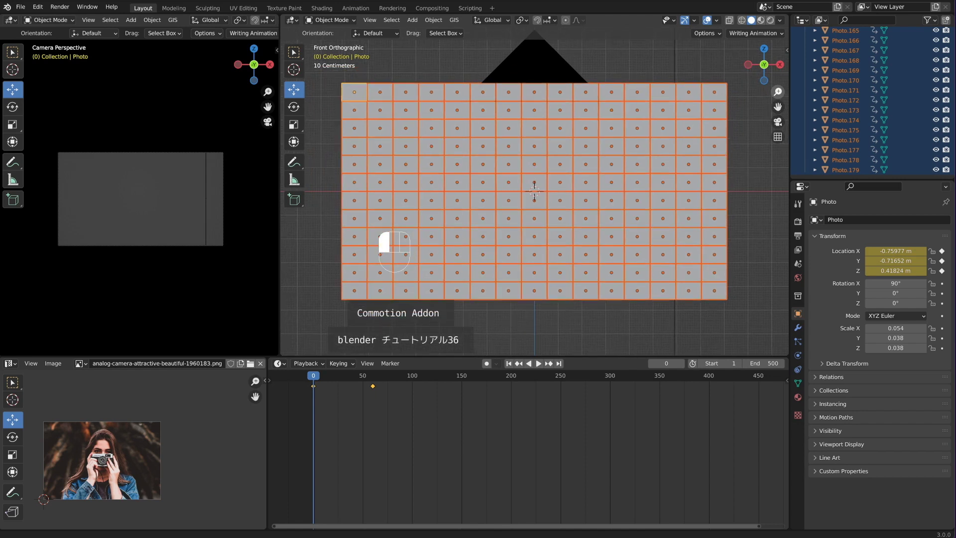
pyautogui.click(738, 141)
pyautogui.click(534, 185)
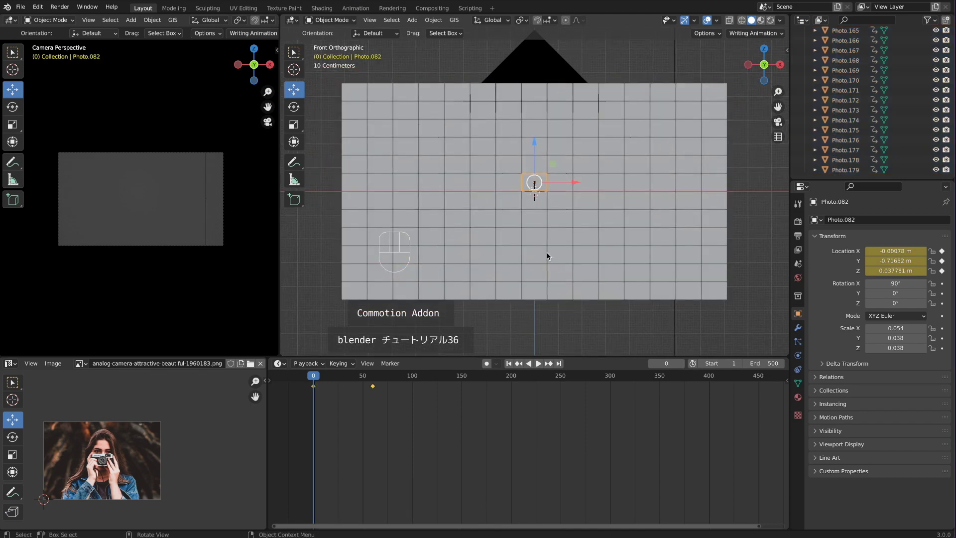
pyautogui.click(788, 51)
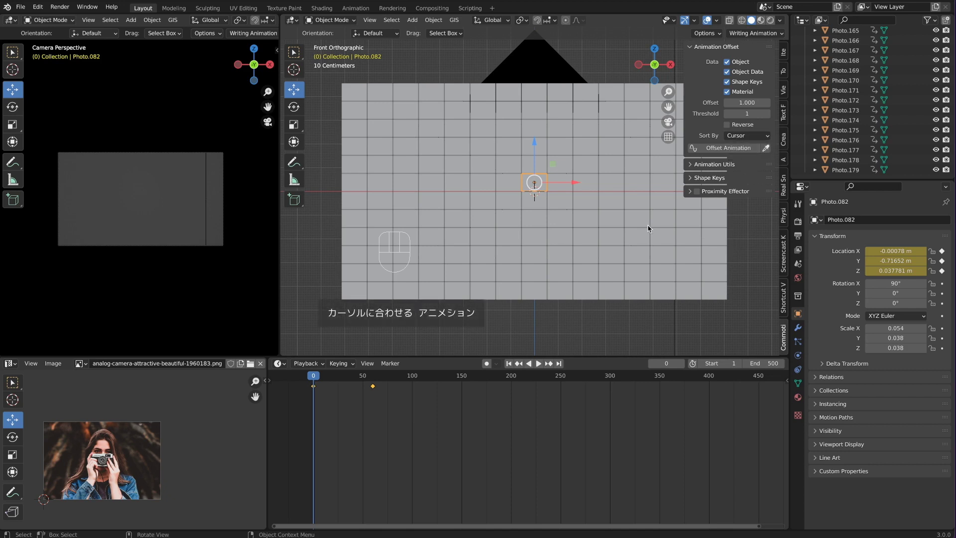
pyautogui.hotkey('shift', 's')
pyautogui.click(645, 283)
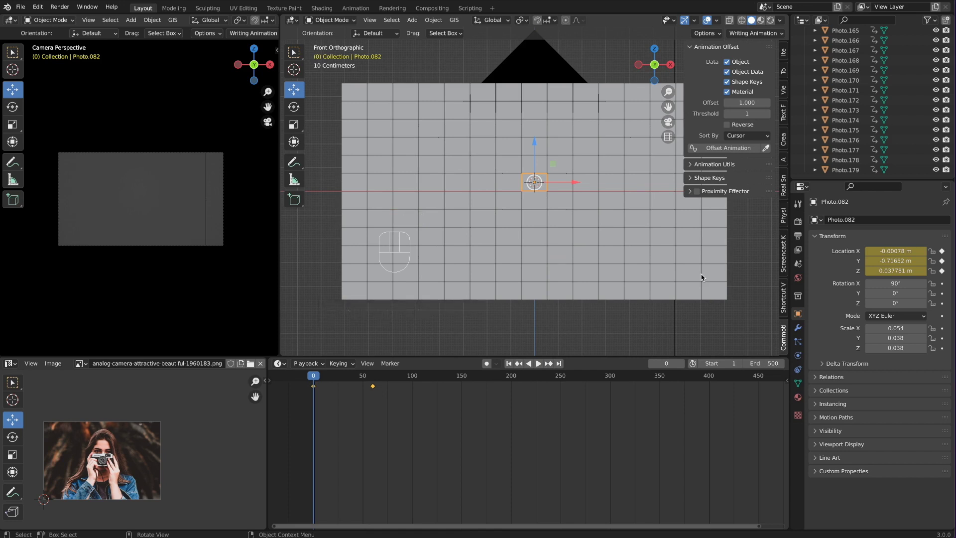
# - Select all tiles from Photo to Photo.179 and offset their animation by 1 frame, sorted by Cursor
pyautogui.scroll(20, 851, 107)
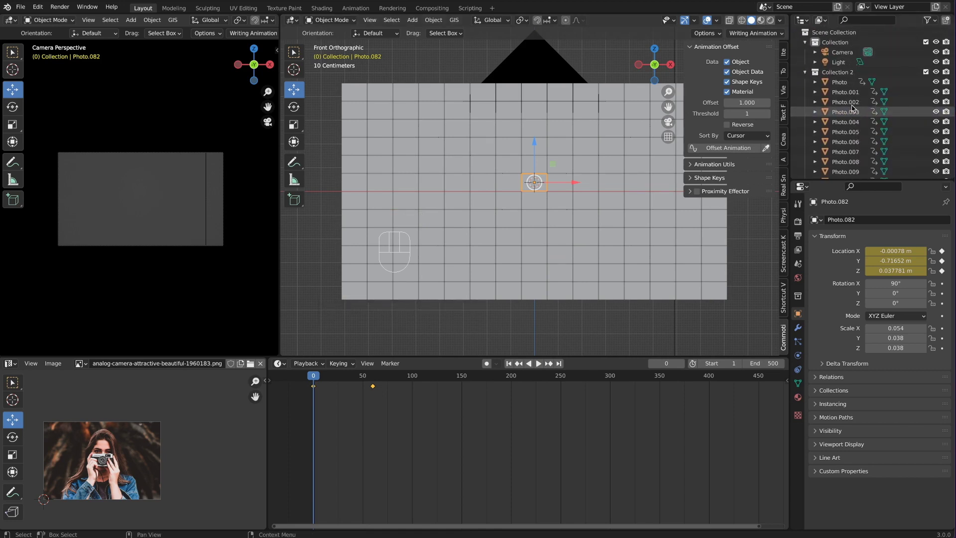
pyautogui.click(840, 82)
pyautogui.scroll(-20, 843, 117)
pyautogui.scroll(-3, 840, 123)
pyautogui.keyDown('shift'); pyautogui.click(841, 170); pyautogui.keyUp('shift')
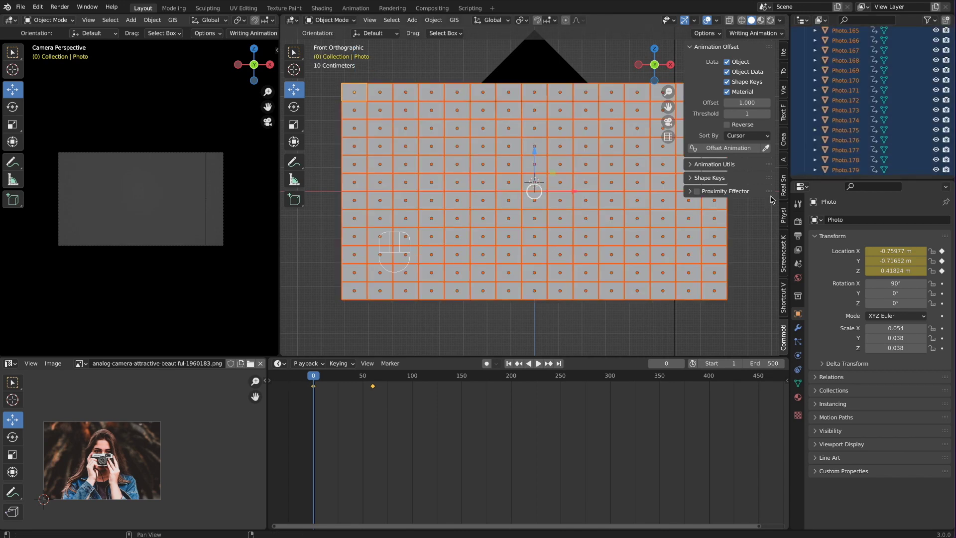
pyautogui.click(739, 151)
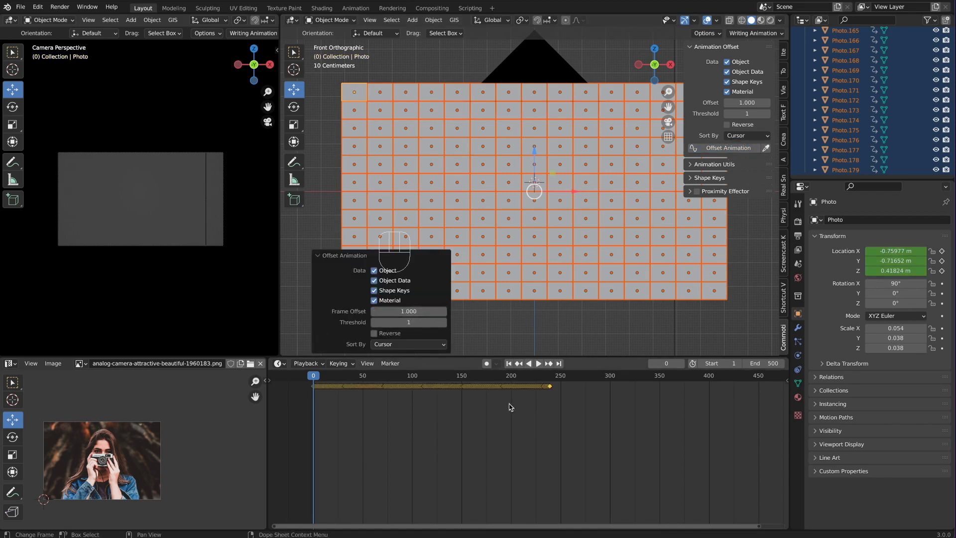
# - Set the animation's Frame Offset to 2.4 and play back the staggered tile motion
pyautogui.moveTo(758, 526); pyautogui.dragTo(892, 521)
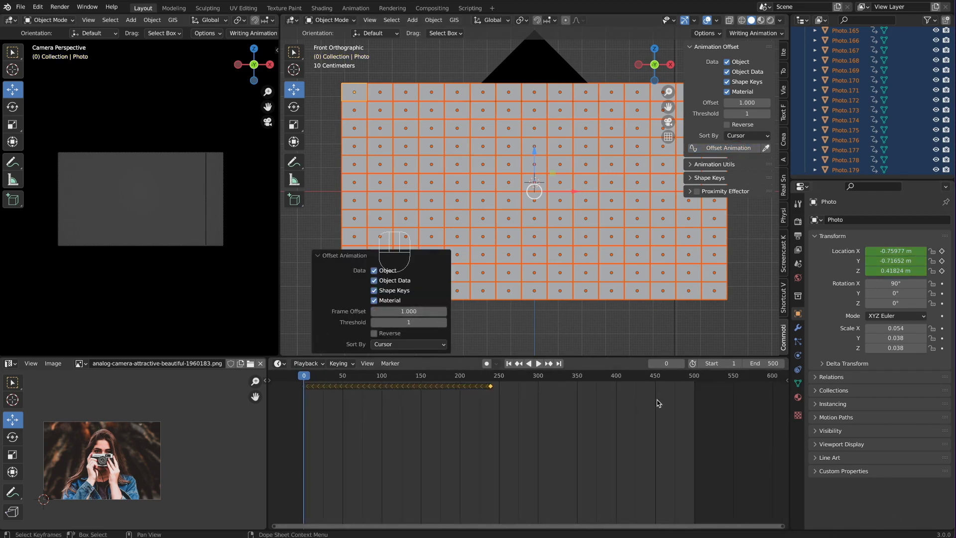
pyautogui.moveTo(444, 312); pyautogui.dragTo(503, 312)
pyautogui.click(444, 311)
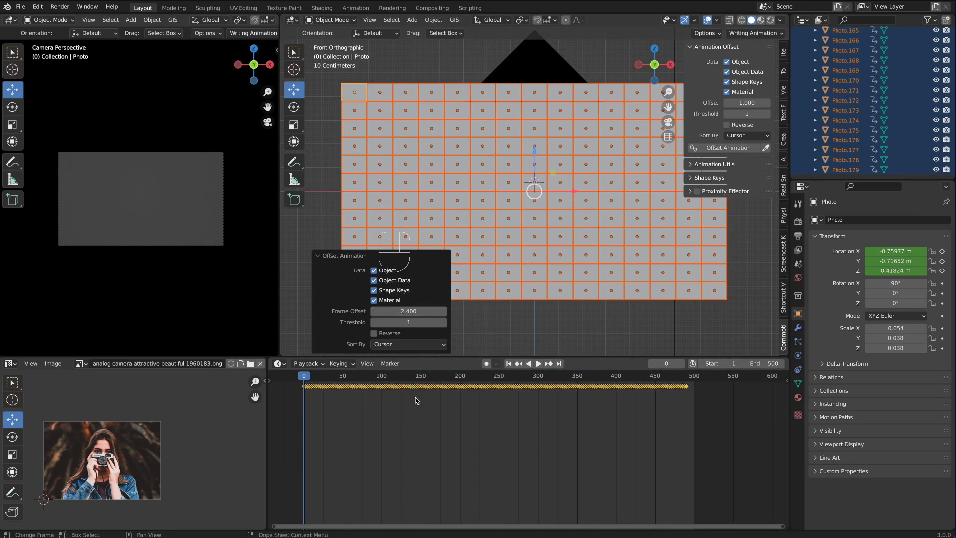
pyautogui.click(317, 255)
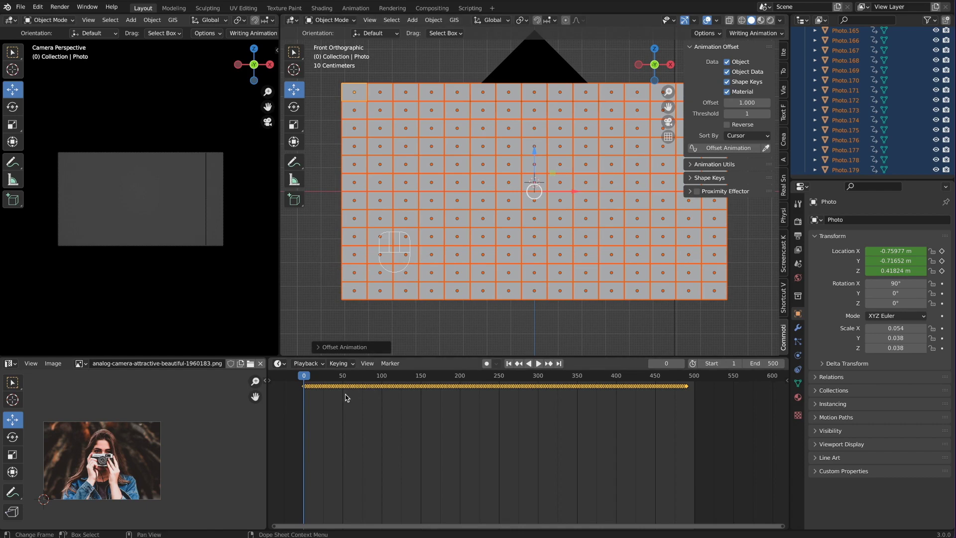
pyautogui.press('space')
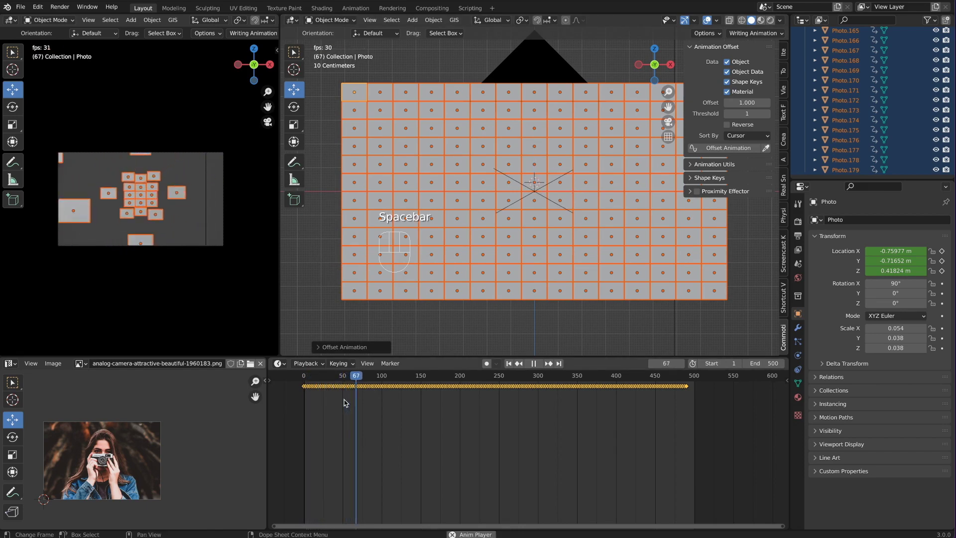
# - View the textured tiles through the camera, enable Motion Blur for Eevee and replay the animation from near its start
pyautogui.click(668, 123)
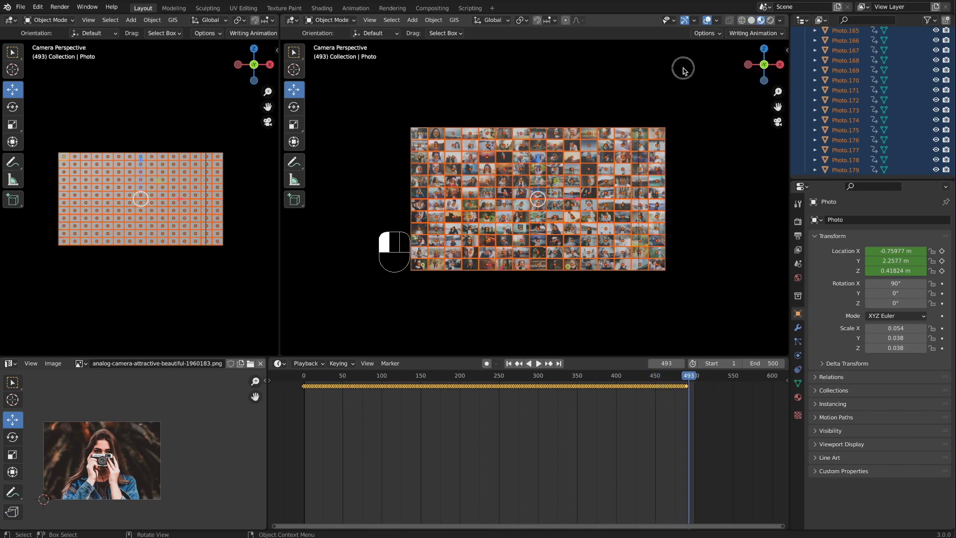
pyautogui.click(798, 222)
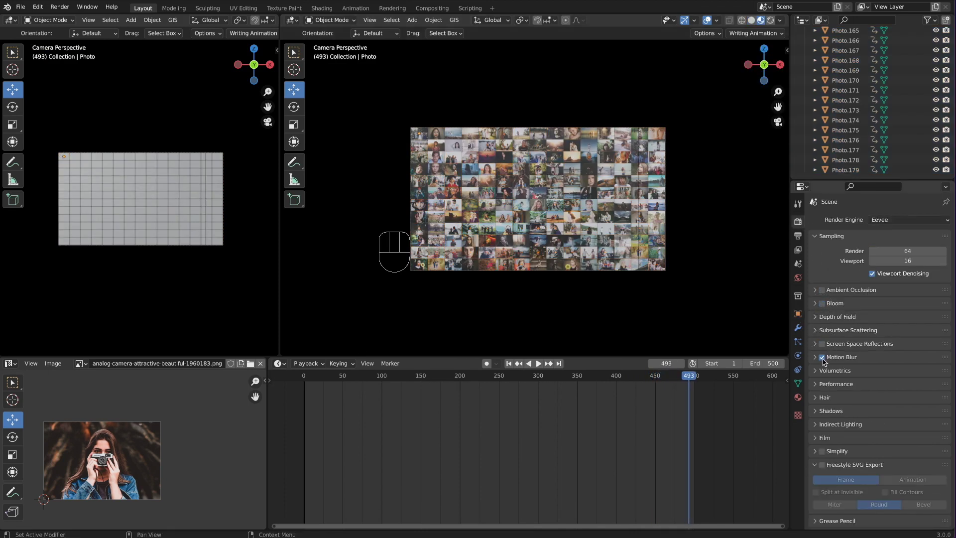
pyautogui.moveTo(688, 381); pyautogui.dragTo(311, 388)
pyautogui.press('space')
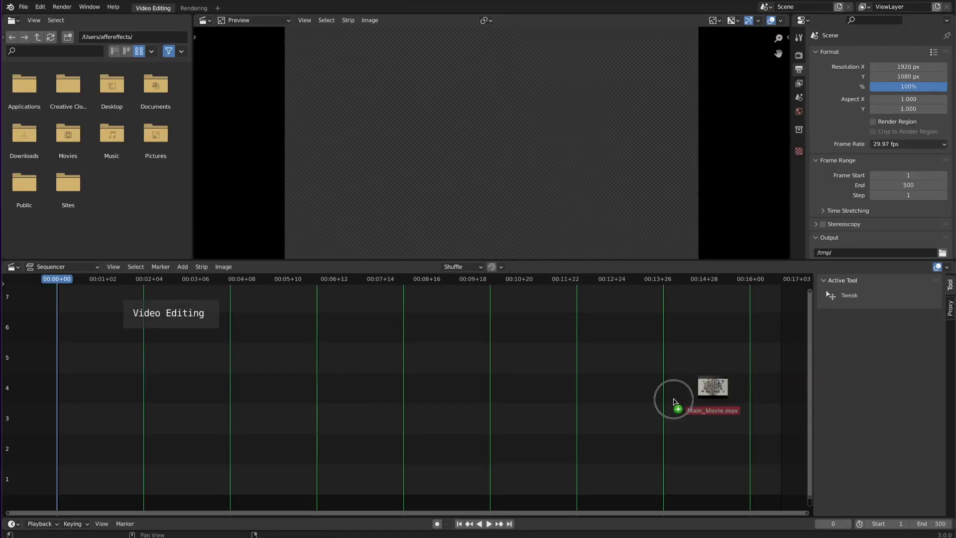
# - In the Video Editing file, add Main_Movie.mov to channel 2 from frame 0 and play it through
pyautogui.moveTo(761, 386); pyautogui.dragTo(553, 427)
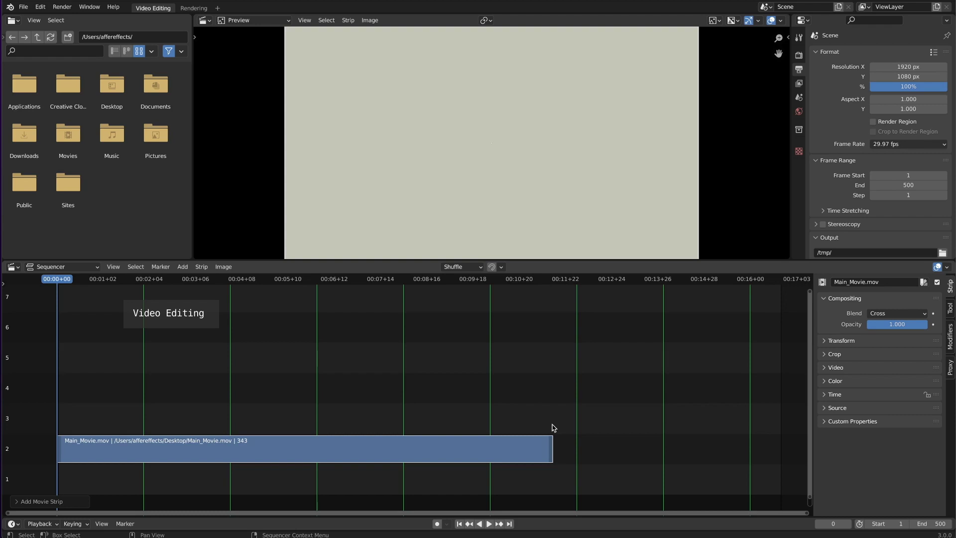
pyautogui.press('space')
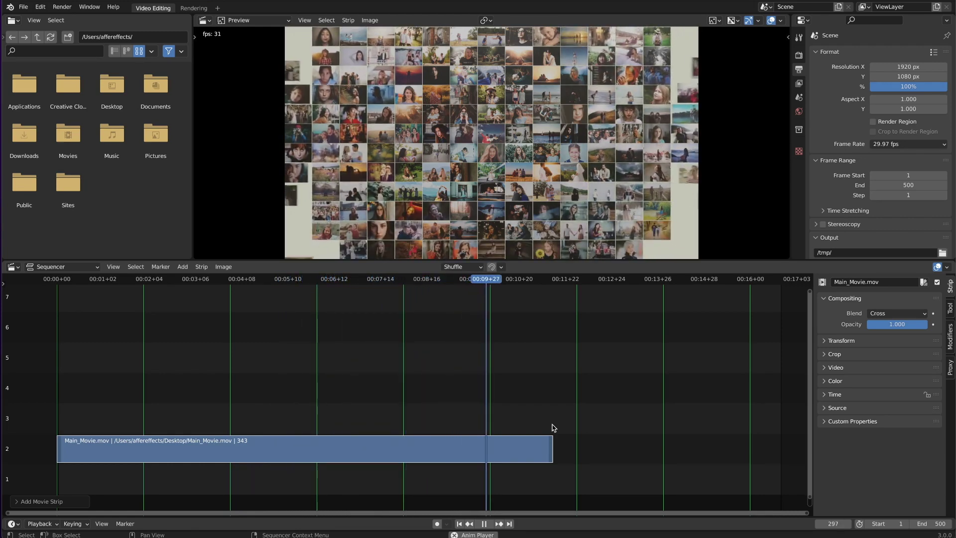
pyautogui.press('space')
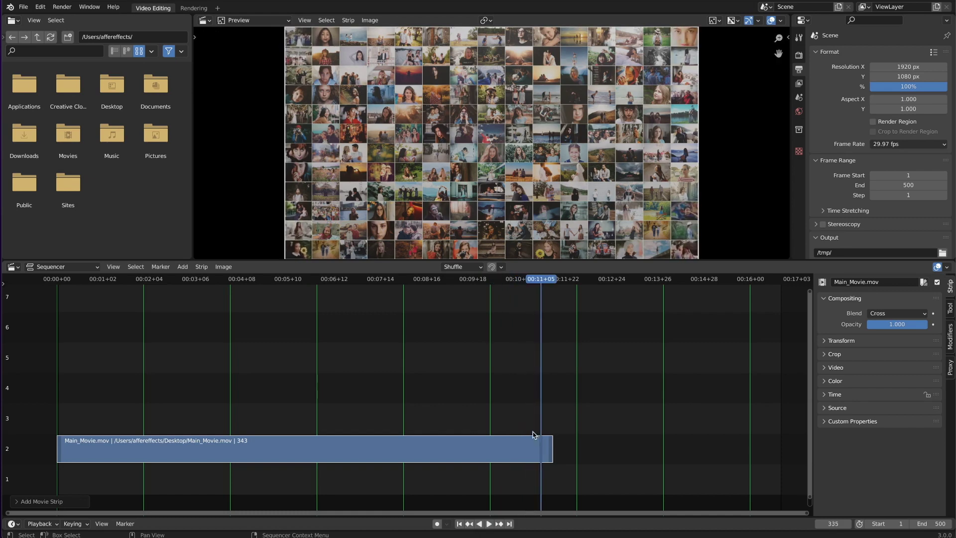
# - Split the Main_Movie.mov strip at frame 197 (00:06+17)
pyautogui.moveTo(125, 283); pyautogui.dragTo(342, 335)
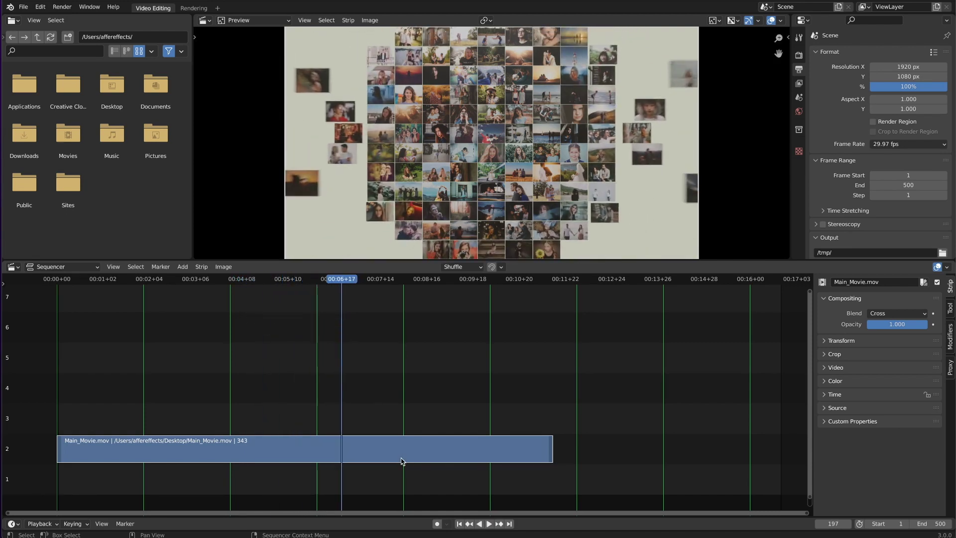
pyautogui.rightClick(402, 453)
pyautogui.moveTo(403, 452)
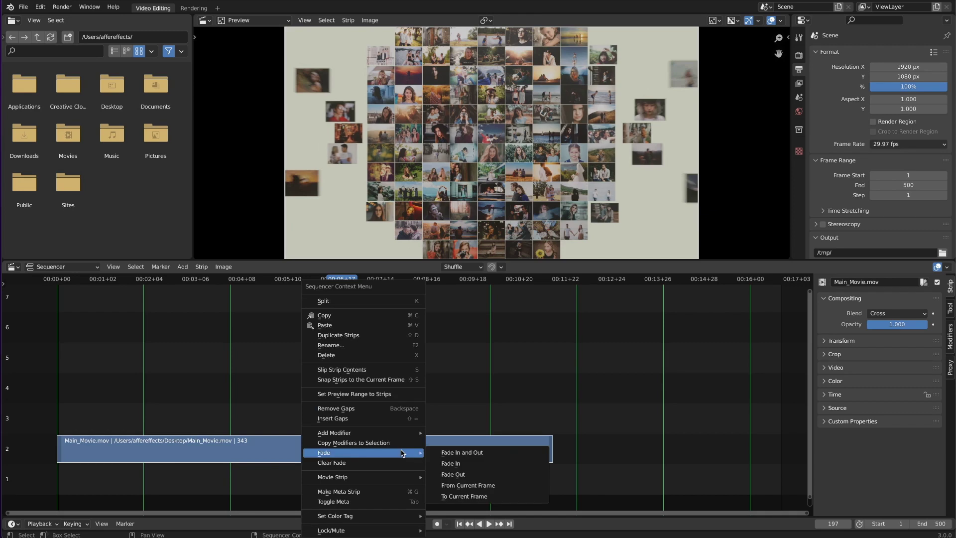
pyautogui.click(372, 301)
# - Duplicate the second part of the split movie strip onto channel 3, directly above the original
pyautogui.click(408, 449)
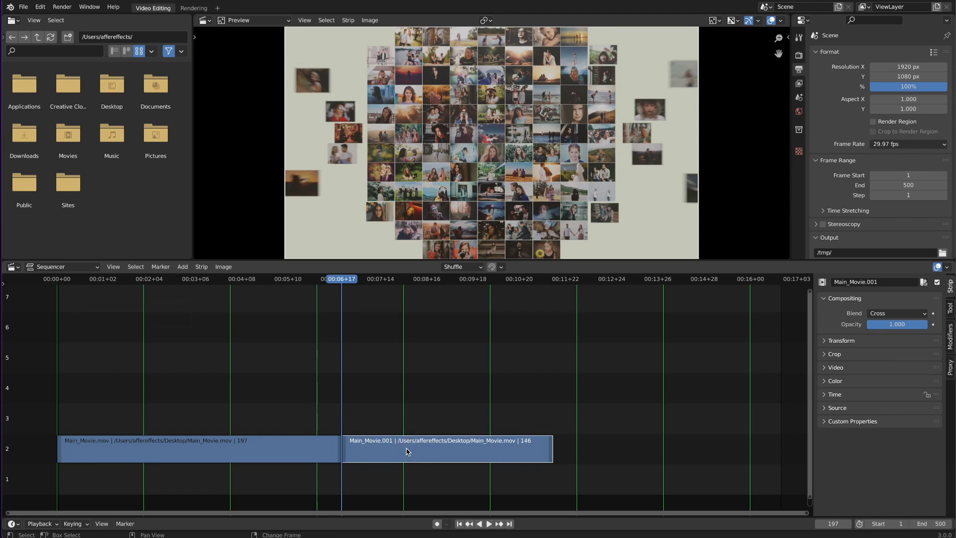
pyautogui.hotkey('shift', 'd')
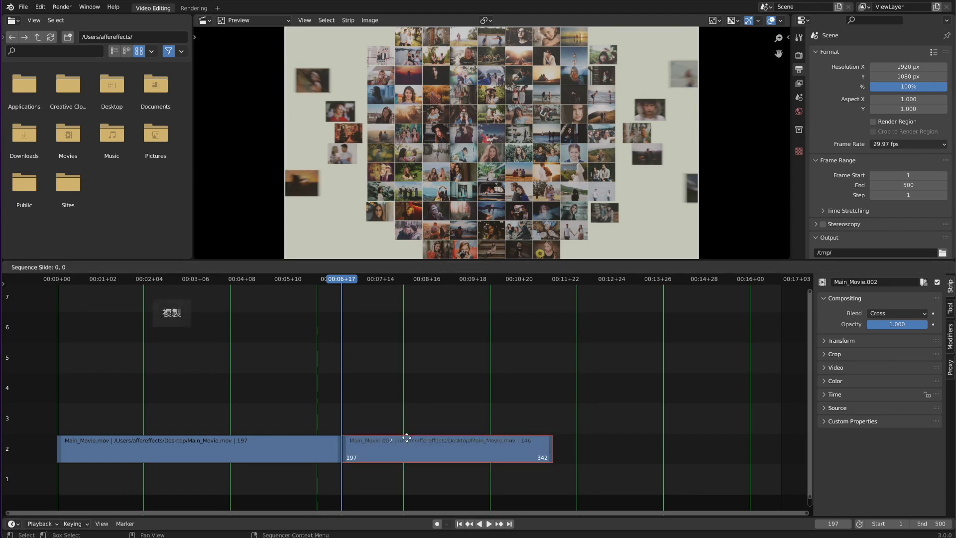
pyautogui.click(406, 428)
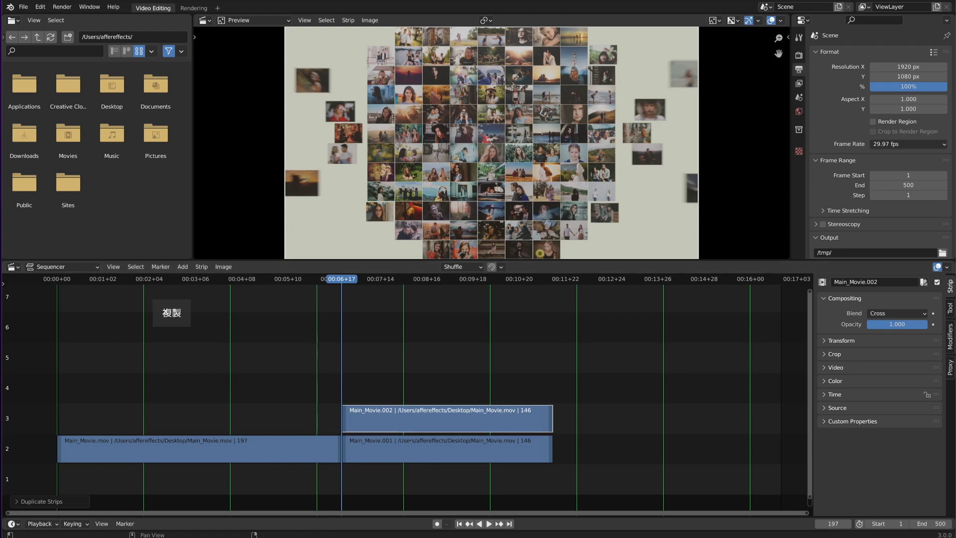
# - Add the Pexels portrait image to channel 1 from frame 197 and extend its strip to frame 500
pyautogui.moveTo(776, 484); pyautogui.dragTo(550, 486)
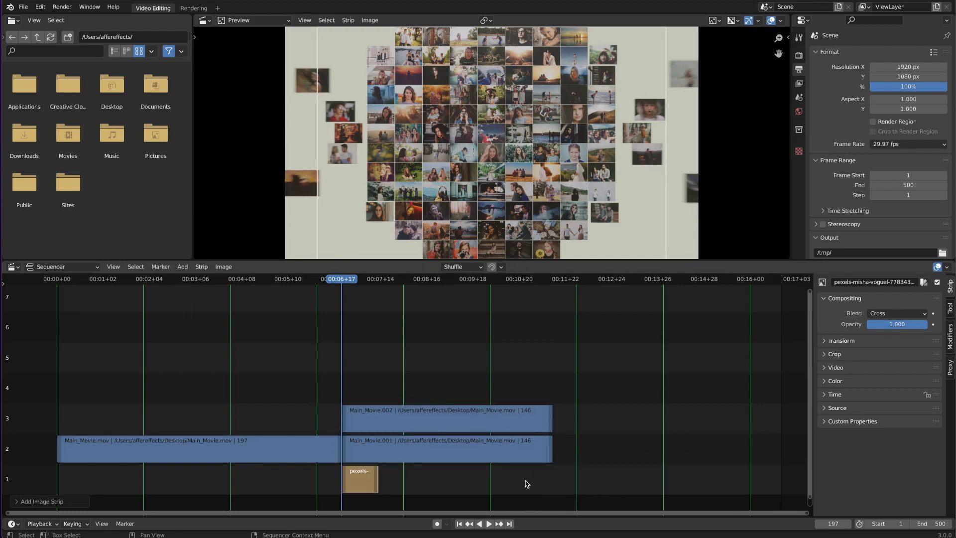
pyautogui.moveTo(385, 484); pyautogui.dragTo(780, 485)
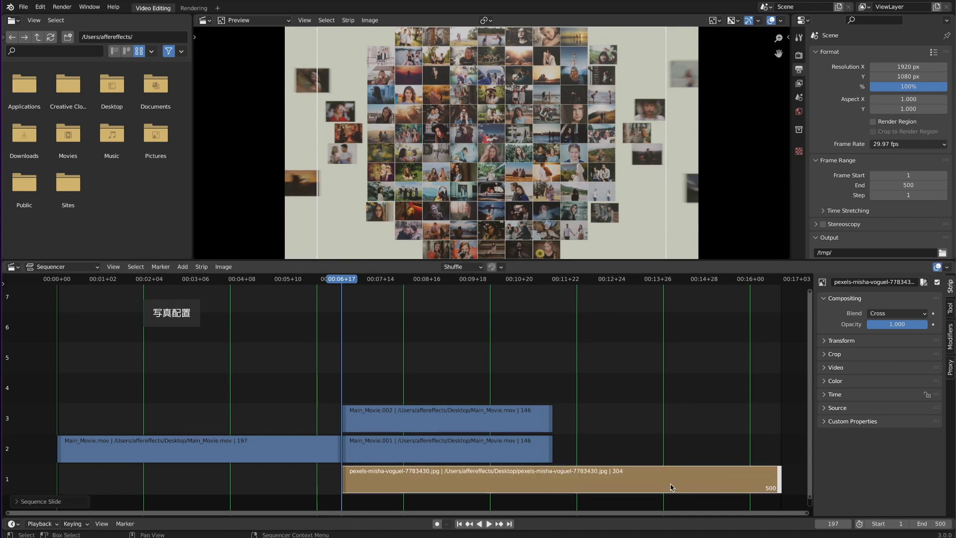
# - At frame 391, scale the portrait image up by about 1.2 so it fills the preview frame's width
pyautogui.click(622, 283)
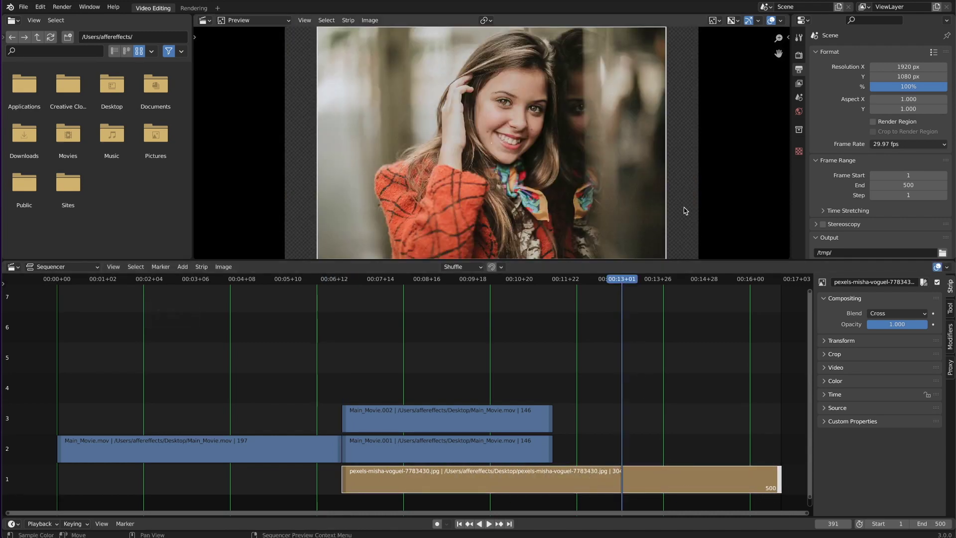
pyautogui.press('s')
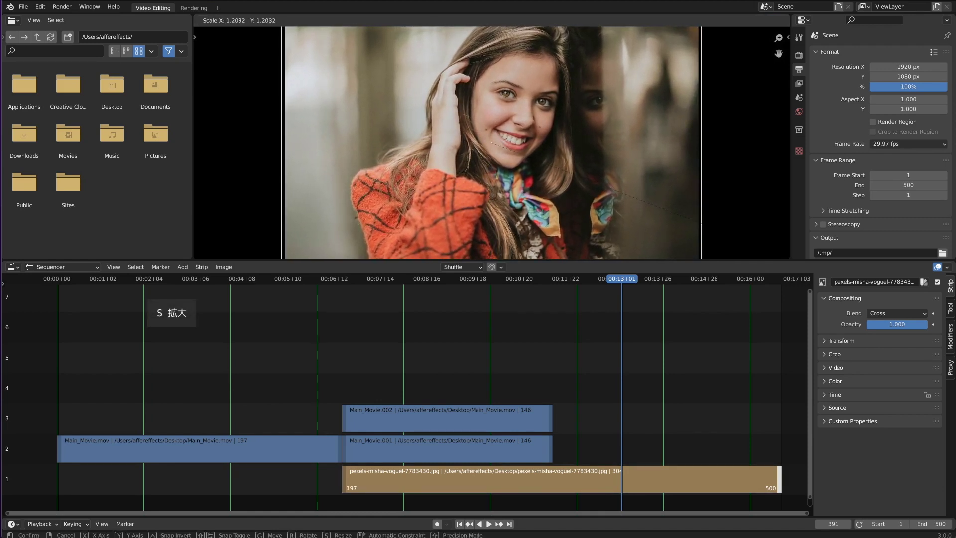
pyautogui.click(720, 233)
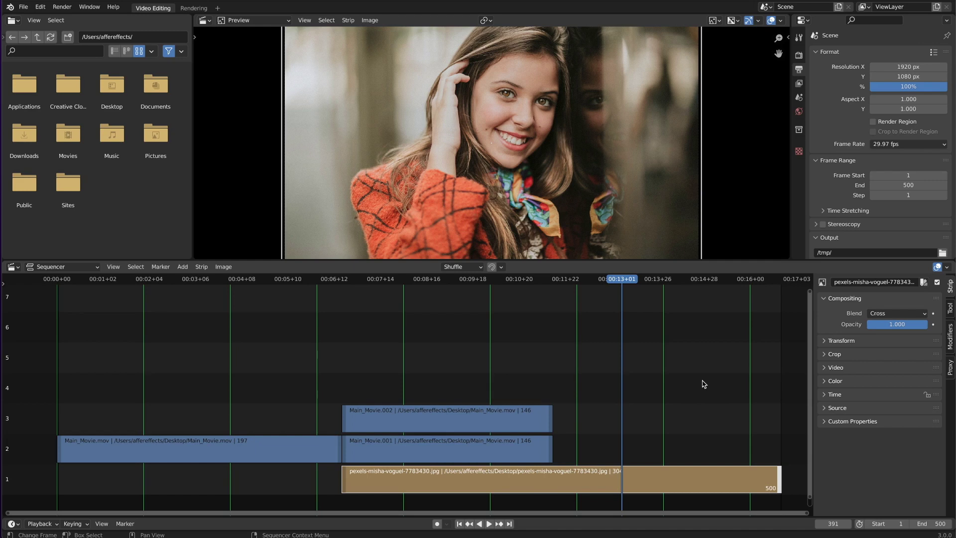
# - Set the blend mode of the second movie part on channel 2 to Overlay and play from about frame 201
pyautogui.click(440, 280)
pyautogui.click(478, 417)
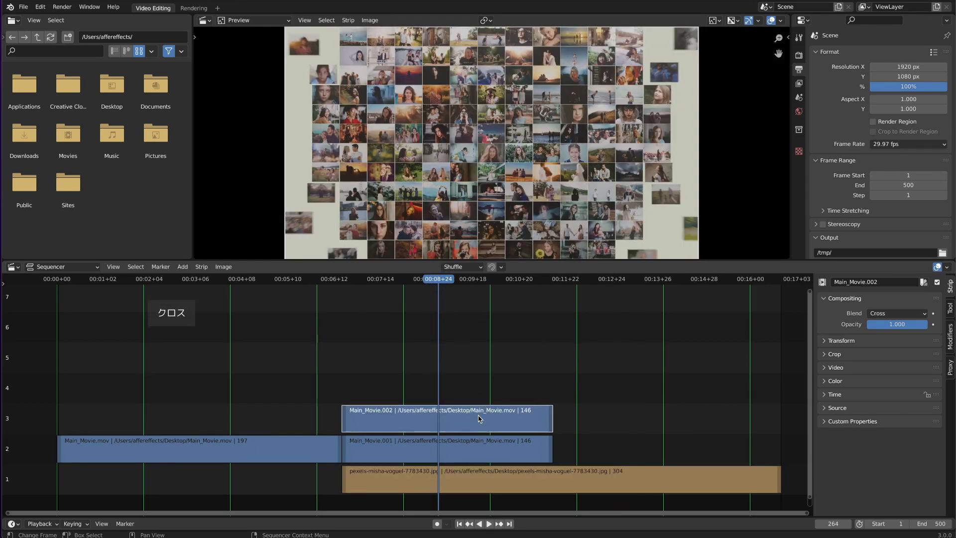
pyautogui.click(517, 440)
pyautogui.click(888, 313)
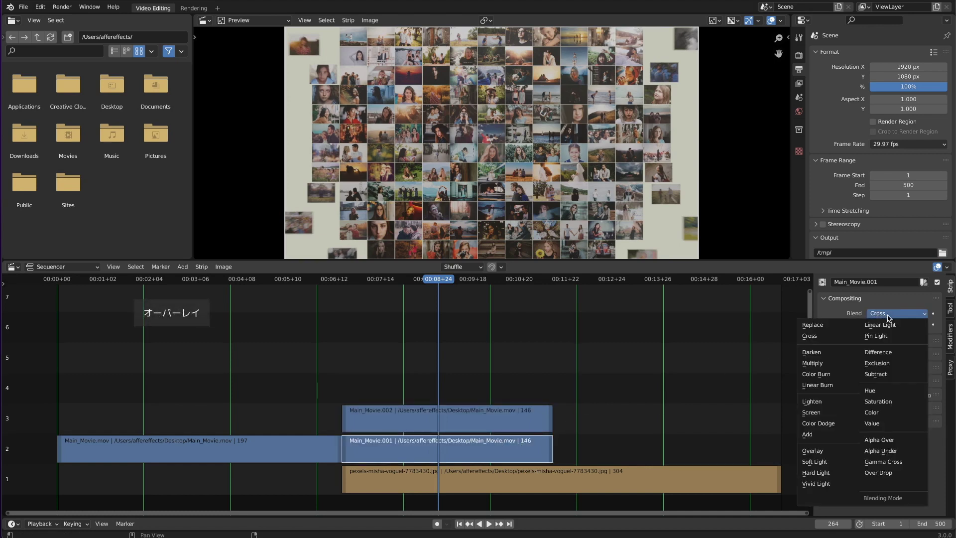
pyautogui.click(819, 452)
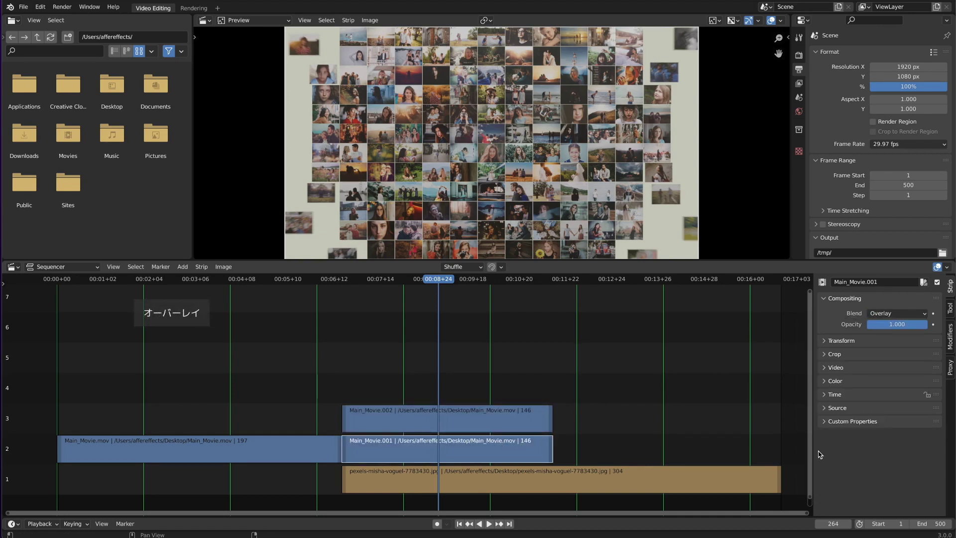
pyautogui.click(344, 279)
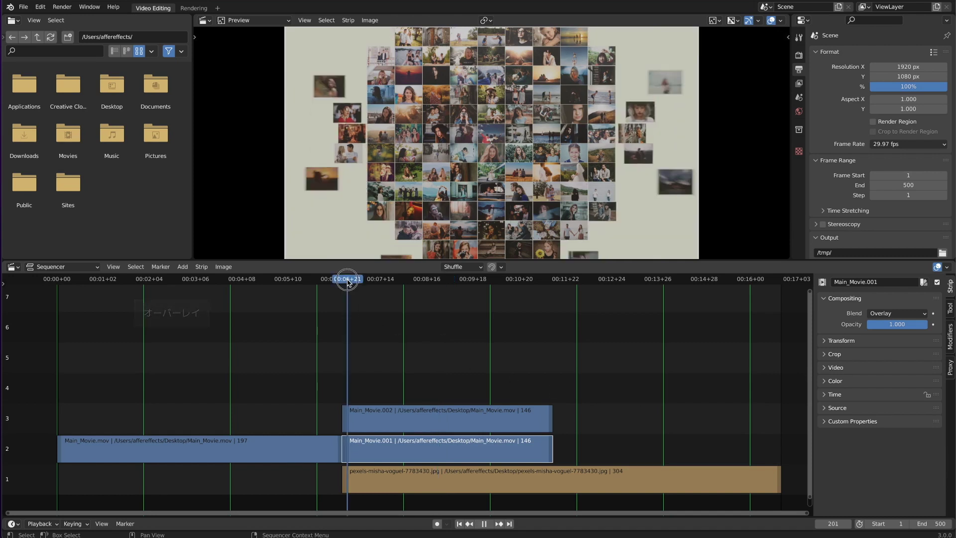
# - Keyframe the channel 3 movie strip's opacity at 1.000 on frame 199 and at 0.556 on frame 257
pyautogui.press('space')
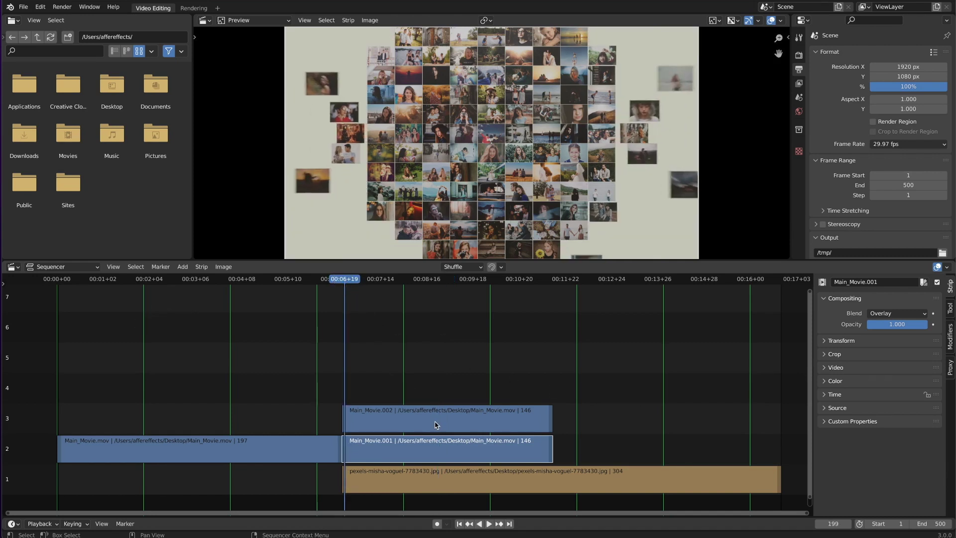
pyautogui.click(436, 422)
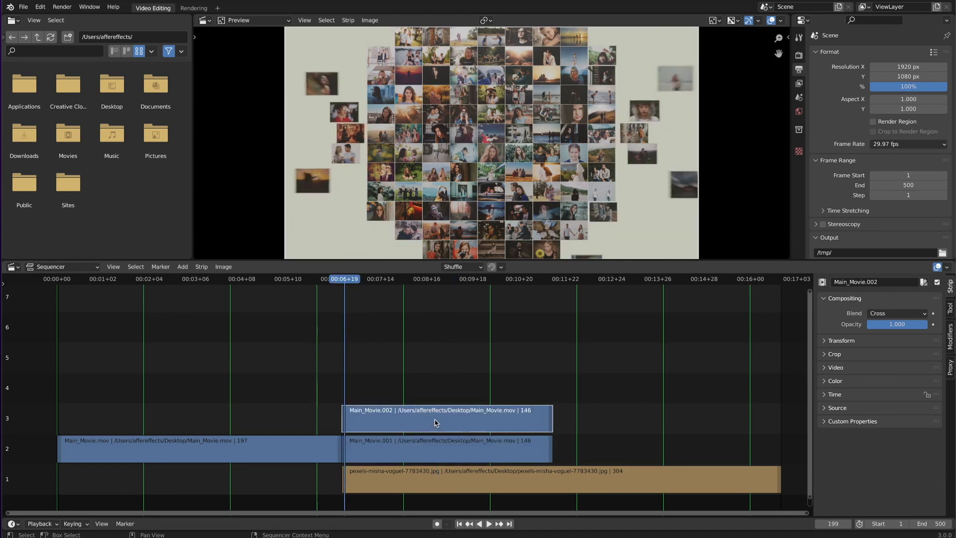
pyautogui.click(932, 324)
pyautogui.press('space')
pyautogui.moveTo(361, 283); pyautogui.dragTo(428, 296)
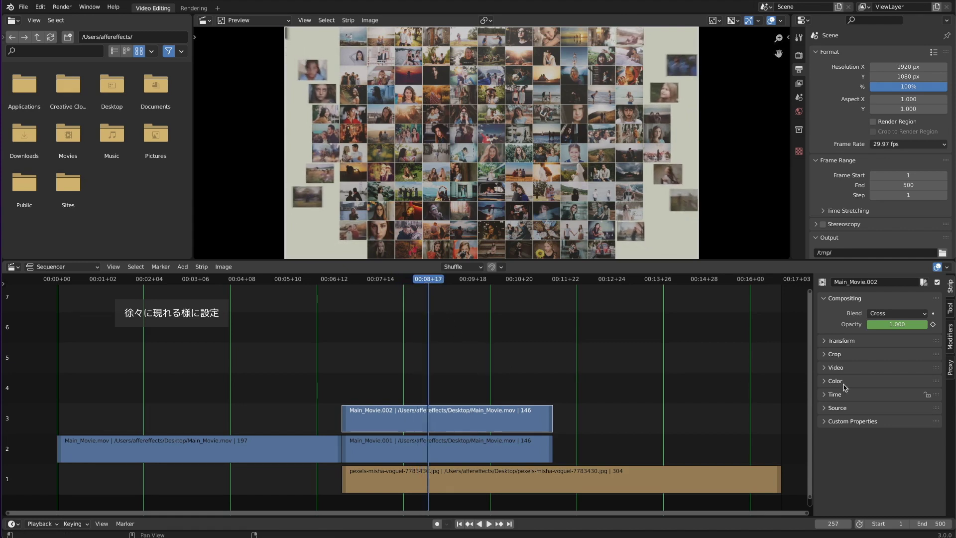
pyautogui.moveTo(898, 324); pyautogui.dragTo(878, 324)
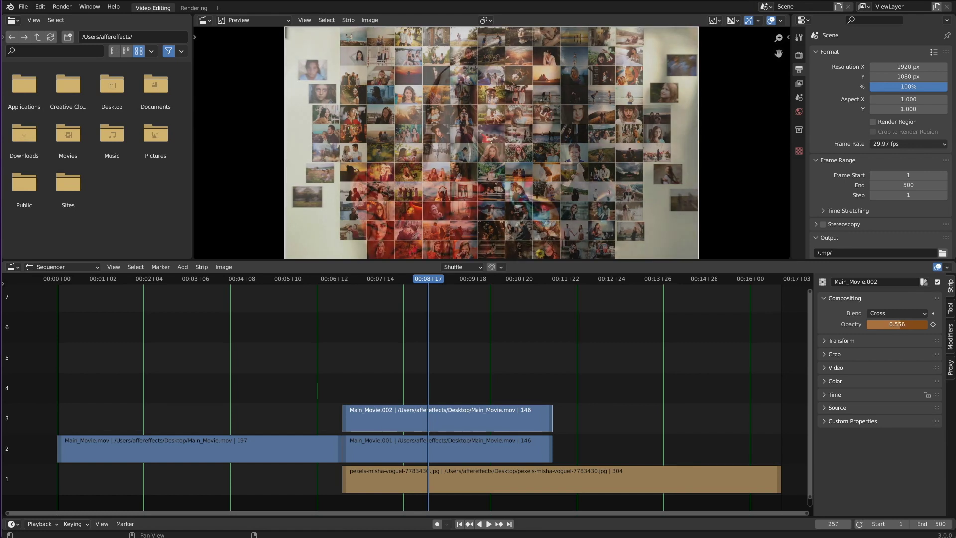
pyautogui.click(934, 325)
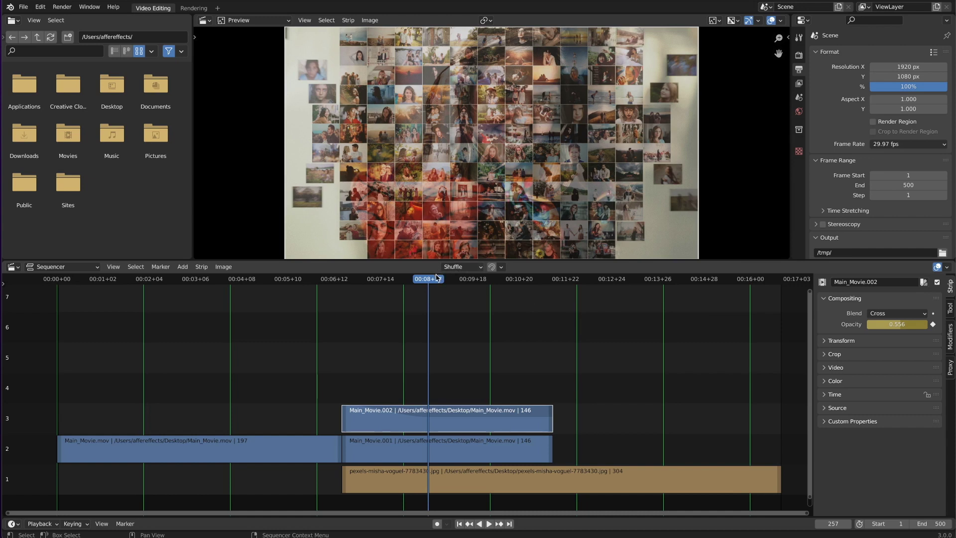
# - Continue the channel 3 movie strip's fade with opacity keyframes of 0.403 at frame 284 and 0.000 at frame 340
pyautogui.moveTo(437, 278); pyautogui.dragTo(468, 293)
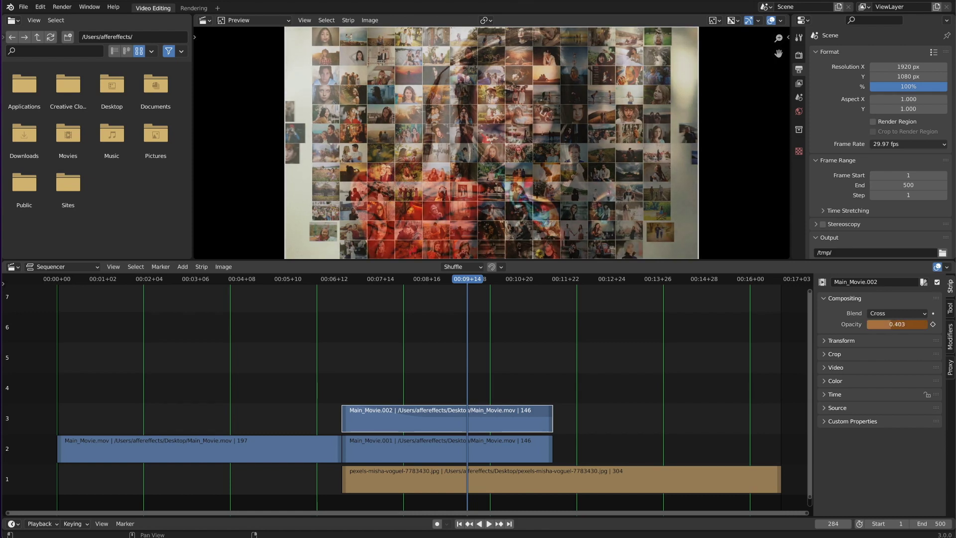
pyautogui.click(931, 325)
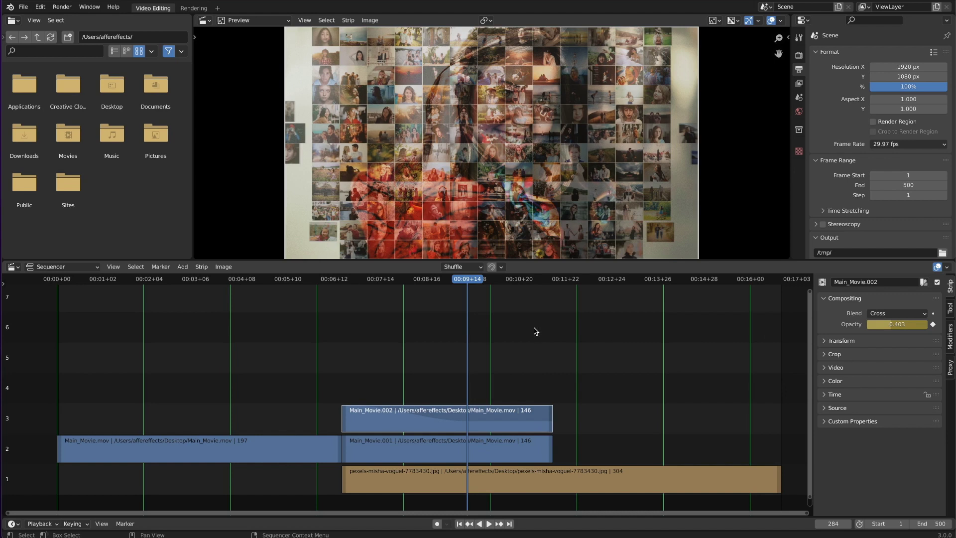
pyautogui.moveTo(479, 285); pyautogui.dragTo(548, 291)
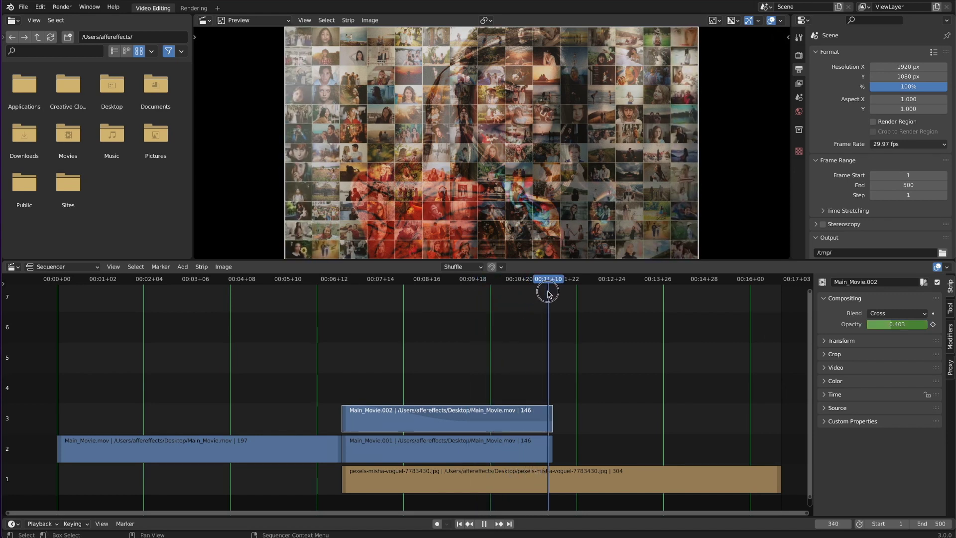
pyautogui.moveTo(894, 326); pyautogui.dragTo(869, 326)
pyautogui.click(932, 324)
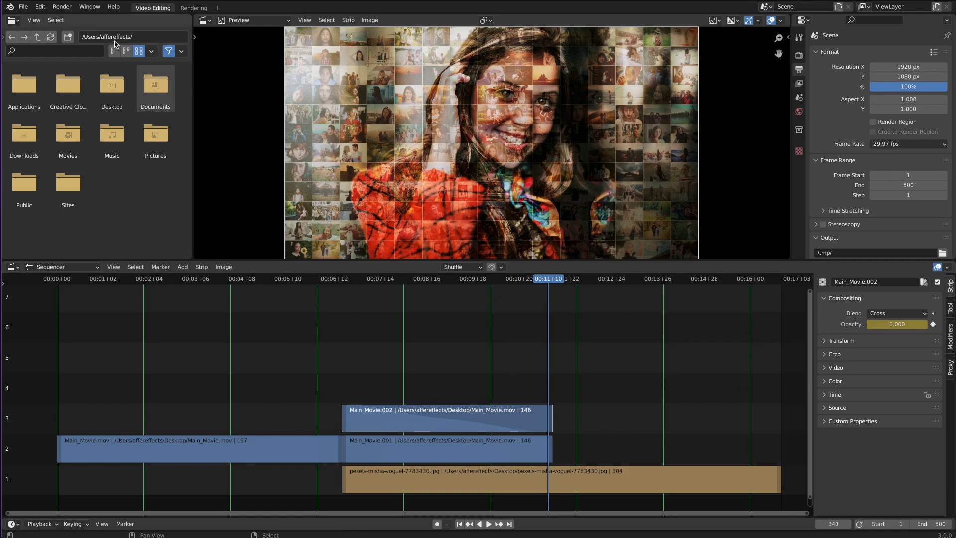
# - Render frame 340 as a still image and save it to the Desktop as overlay.png
pyautogui.click(63, 7)
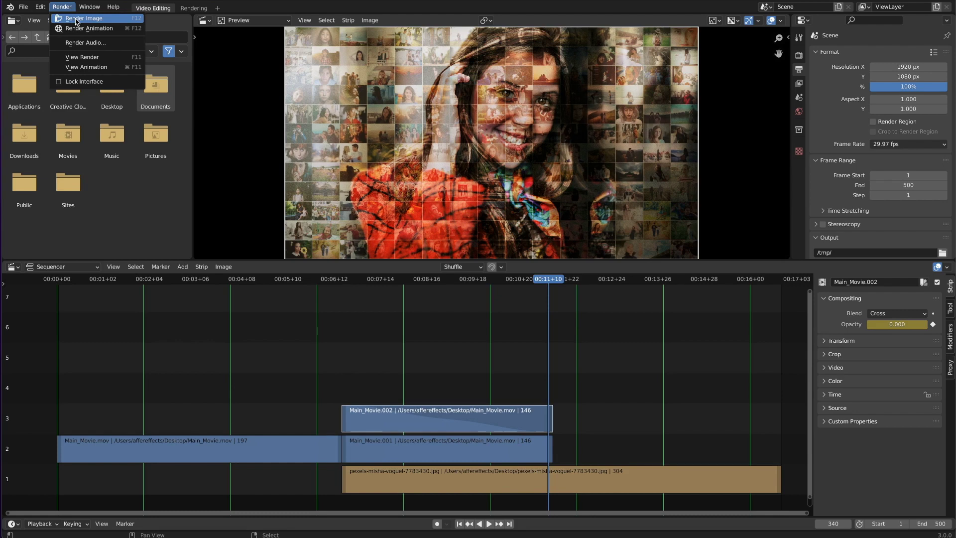
pyautogui.click(76, 20)
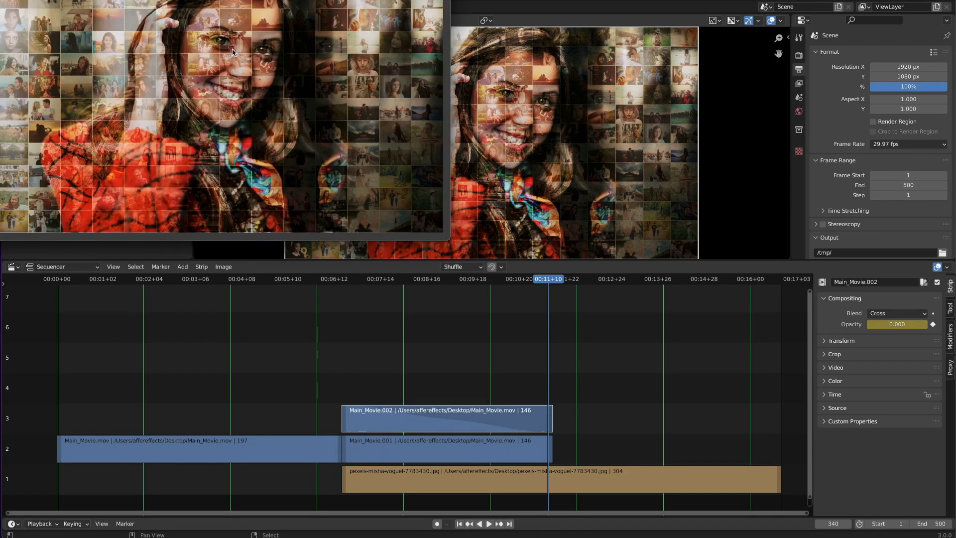
pyautogui.moveTo(223, 0); pyautogui.dragTo(451, 94)
pyautogui.click(275, 108)
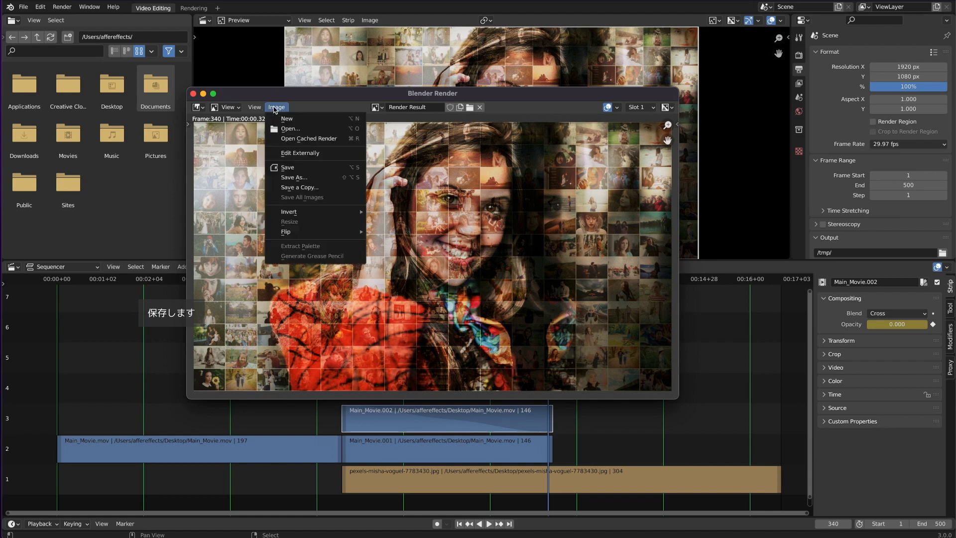
pyautogui.click(295, 178)
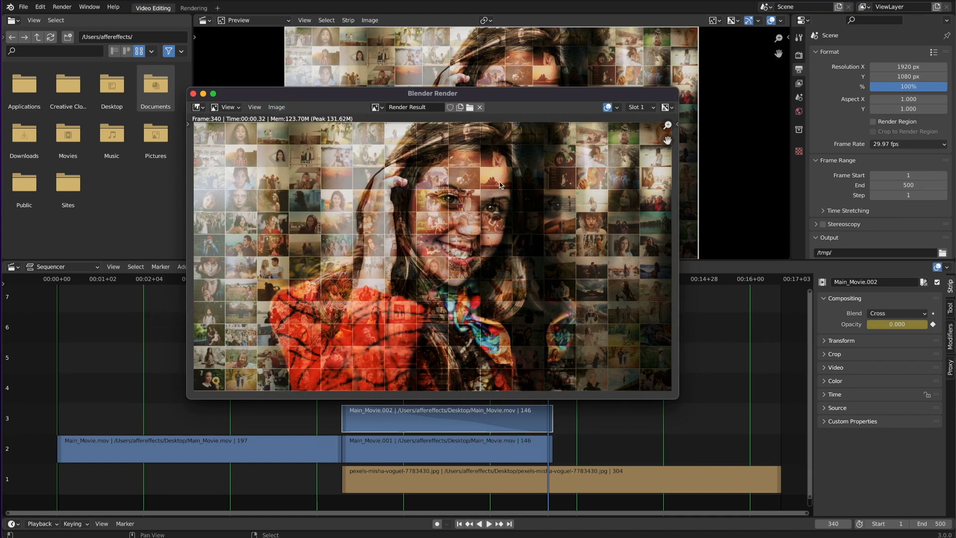
pyautogui.click(193, 94)
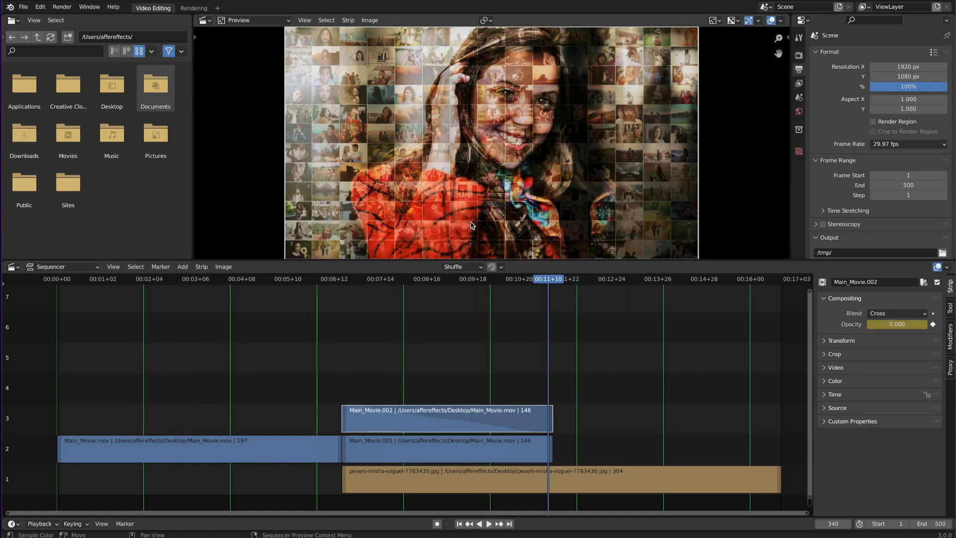
# - Add overlay.png to channel 3 directly after the faded movie part, preview the transition from frame 214, and end the image strip at frame 445
pyautogui.moveTo(948, 394); pyautogui.dragTo(612, 414)
pyautogui.moveTo(573, 390); pyautogui.dragTo(727, 424)
pyautogui.moveTo(556, 287); pyautogui.dragTo(366, 310)
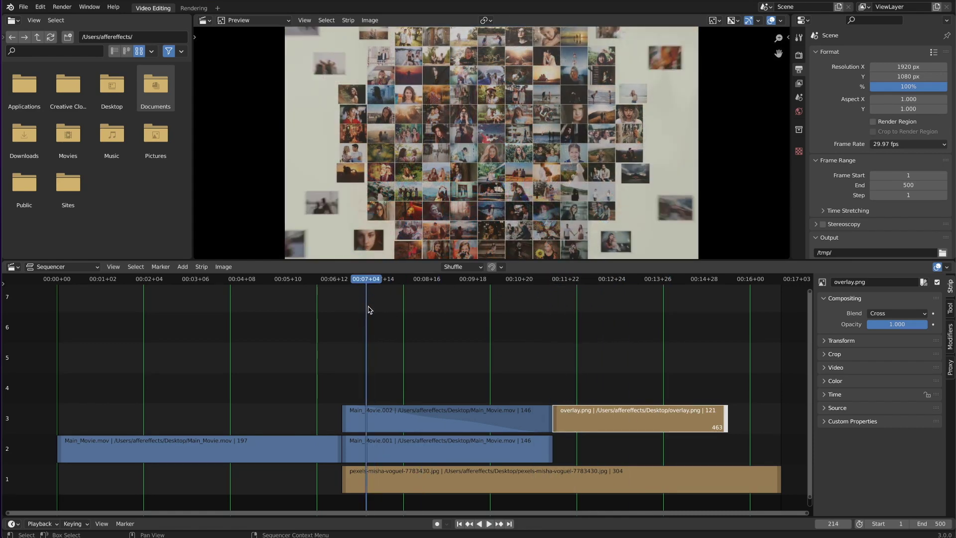
pyautogui.press('space')
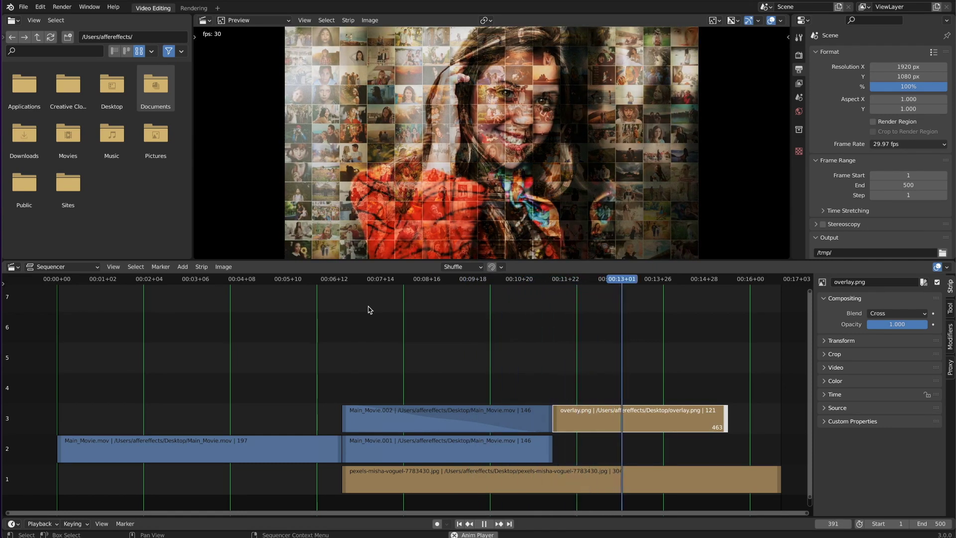
pyautogui.press('space')
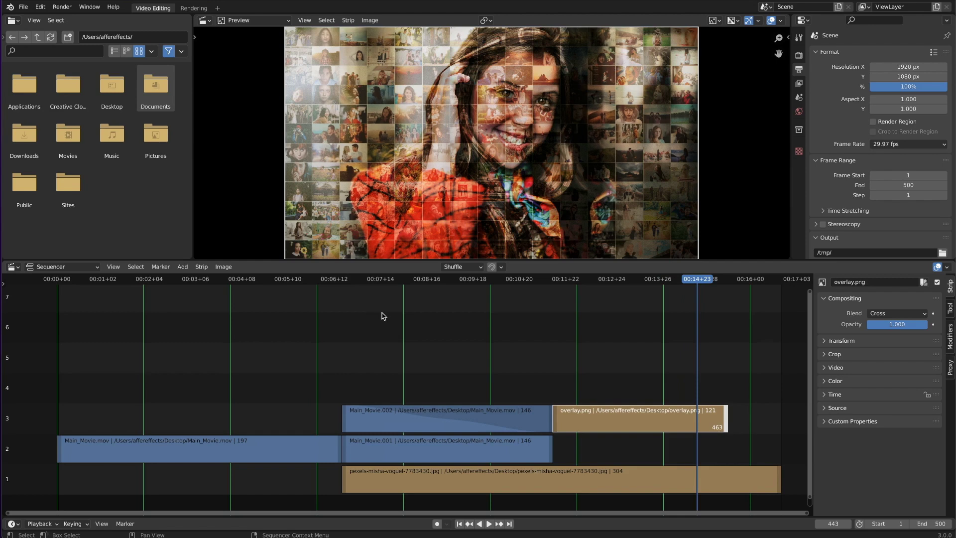
pyautogui.moveTo(725, 426); pyautogui.dragTo(700, 425)
# - Keyframe the overlay.png strip's opacity at 1.000 on frames 344 and 376, and at 0.000 on frame 426
pyautogui.moveTo(570, 285); pyautogui.dragTo(556, 287)
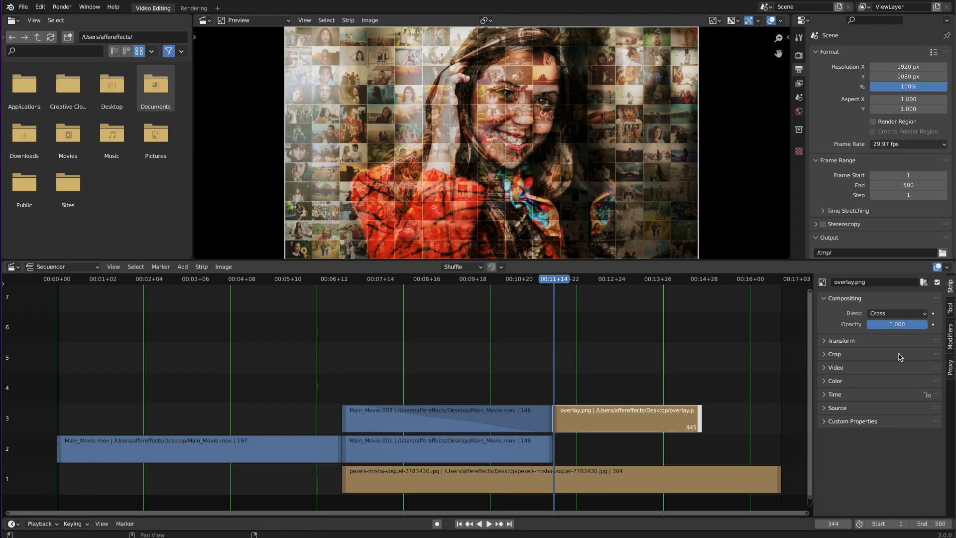
pyautogui.click(933, 324)
pyautogui.moveTo(564, 282); pyautogui.dragTo(601, 285)
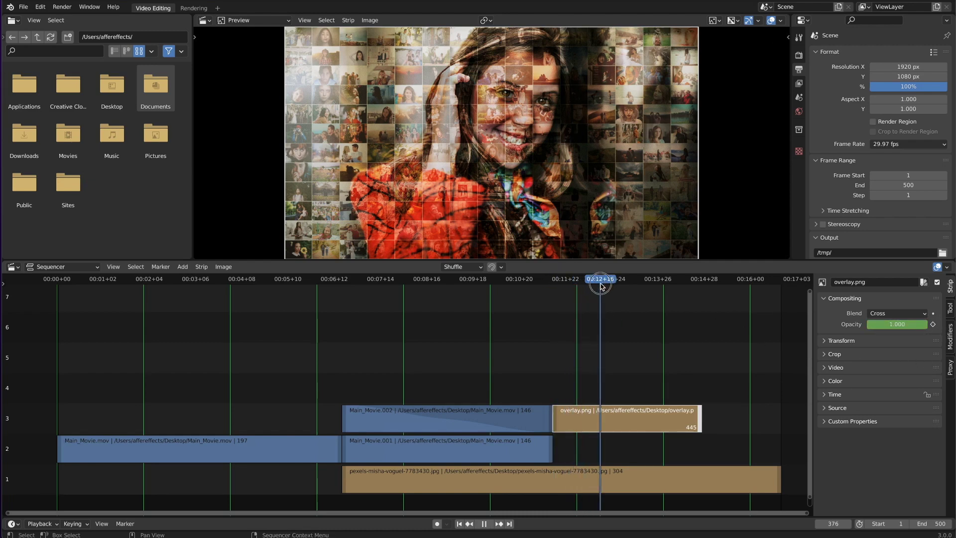
pyautogui.click(932, 324)
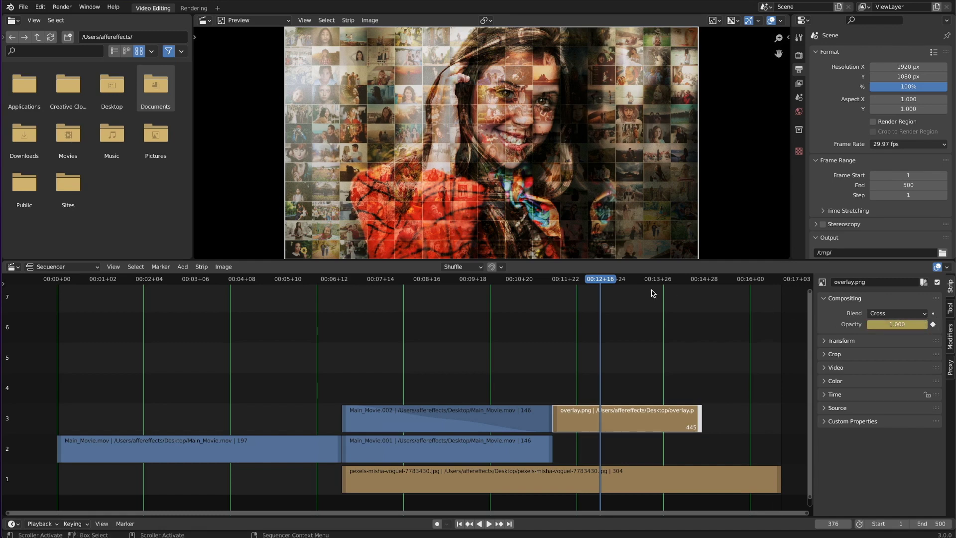
pyautogui.moveTo(604, 285); pyautogui.dragTo(672, 285)
pyautogui.moveTo(916, 324); pyautogui.dragTo(853, 324)
pyautogui.click(933, 324)
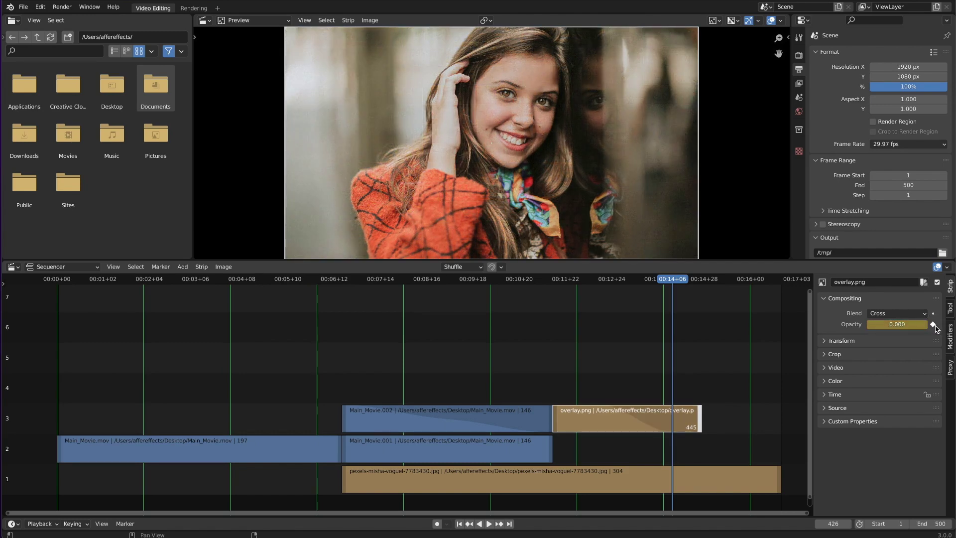
# - Play the sequence from about 00:07+14 to check the fade from the mosaic to the portrait
pyautogui.moveTo(673, 286); pyautogui.dragTo(380, 288)
pyautogui.press('space')
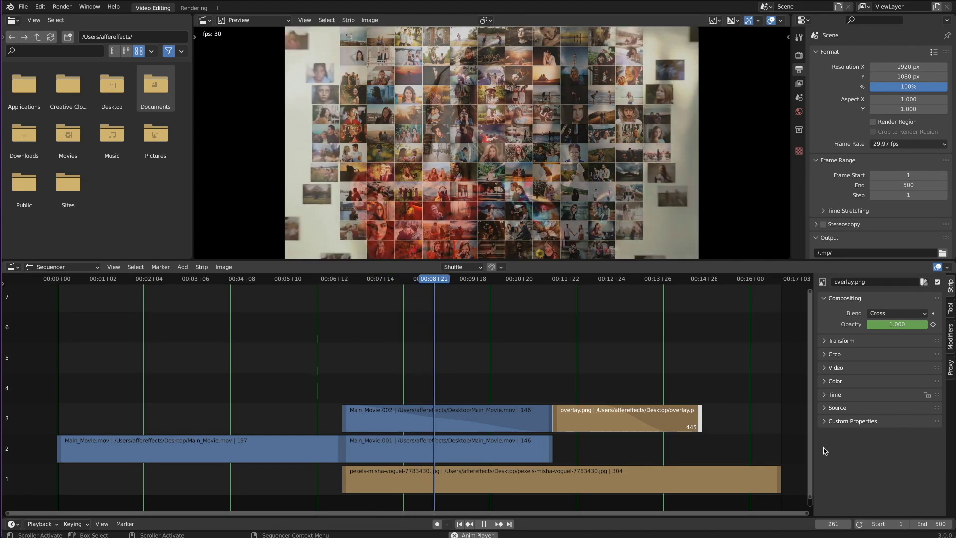